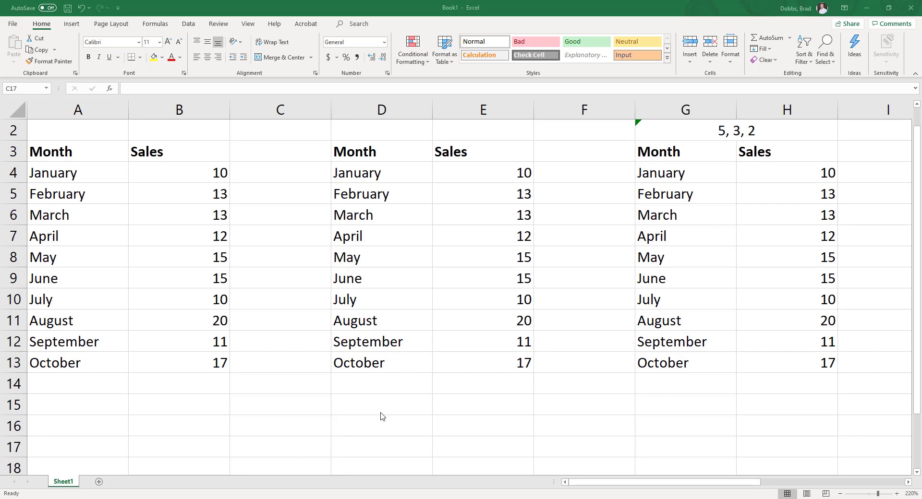
scroll(415, 420, "up", 1)
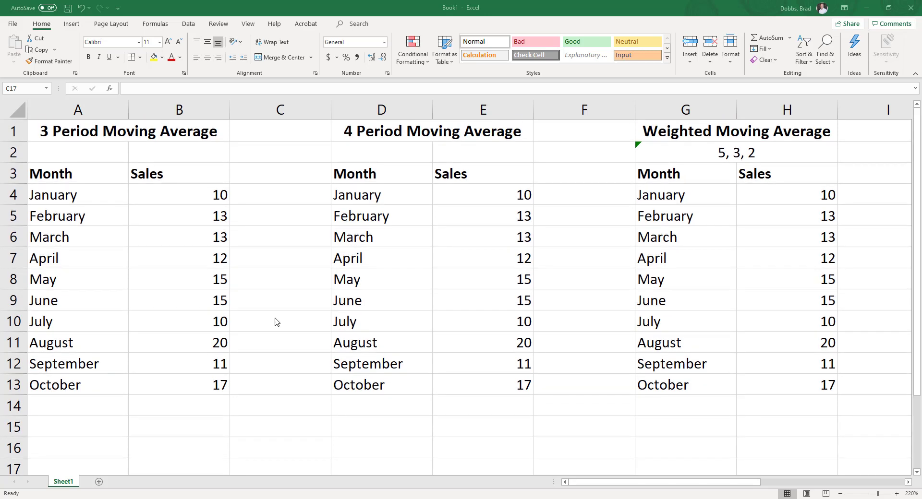
mouse_move(83, 134)
left_mouse_down()
mouse_move(83, 145)
mouse_move(87, 130)
left_mouse_up()
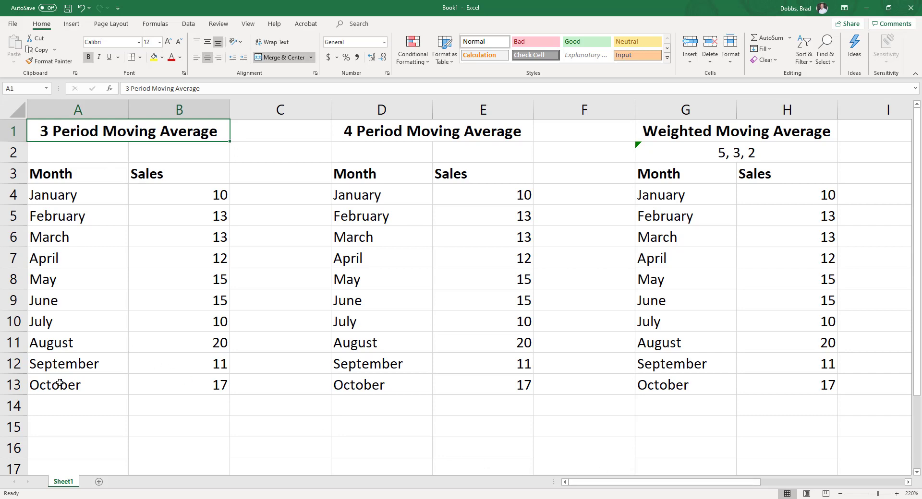
left_click_drag(59, 384, 185, 352)
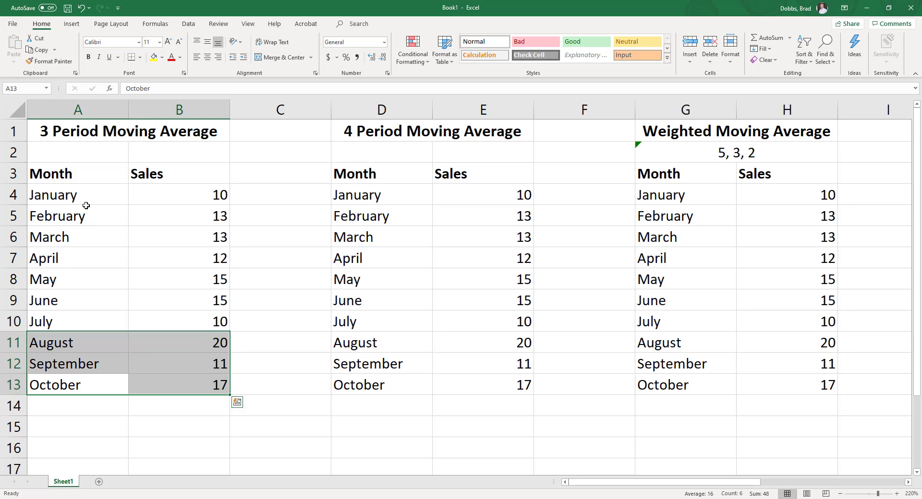
left_click_drag(83, 195, 149, 374)
left_click_drag(72, 216, 109, 266)
left_click(109, 265)
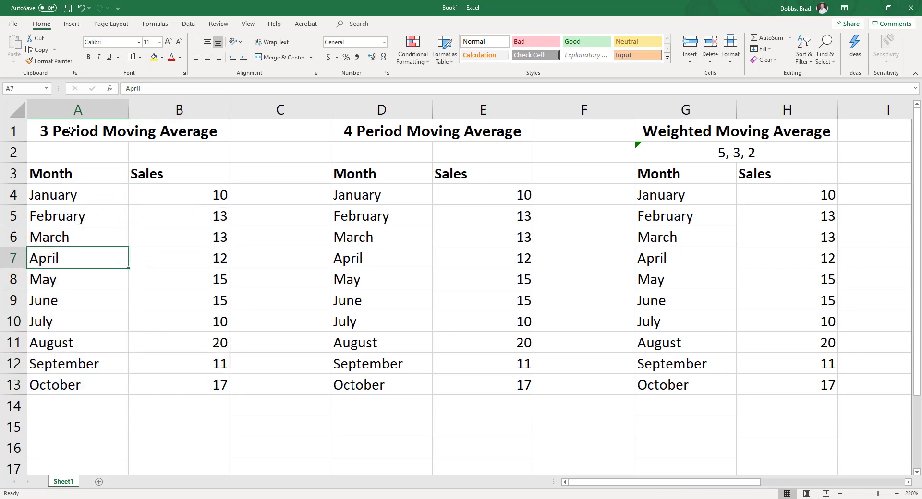
Add November as the month below October in cell A14 of the 3 Period Moving Average table
left_click(70, 404)
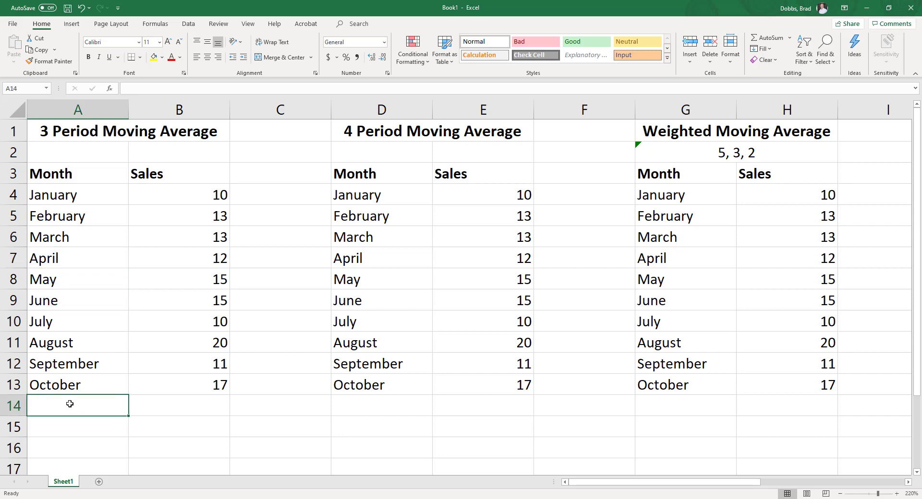
type("Novemb")
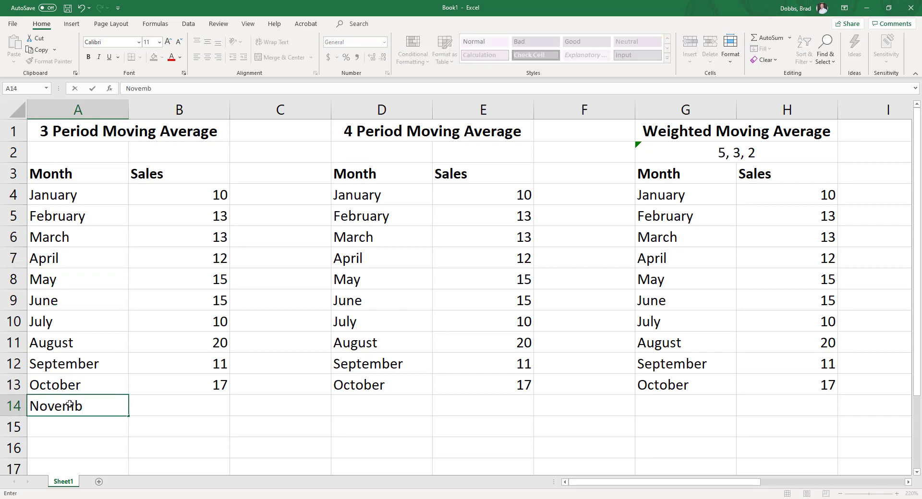
type("er")
key("Return")
left_click(69, 405)
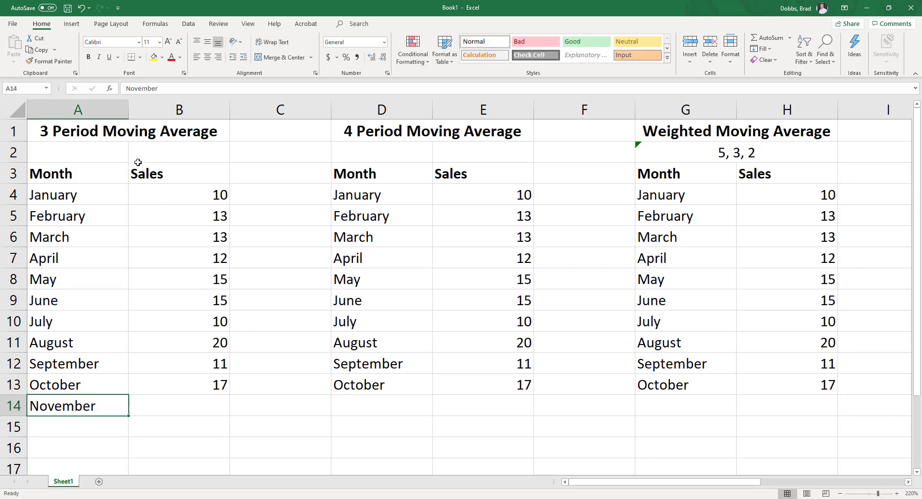
Review the monthly sales values from January to October in the 3 Period Moving Average table
left_click_drag(183, 191, 190, 364)
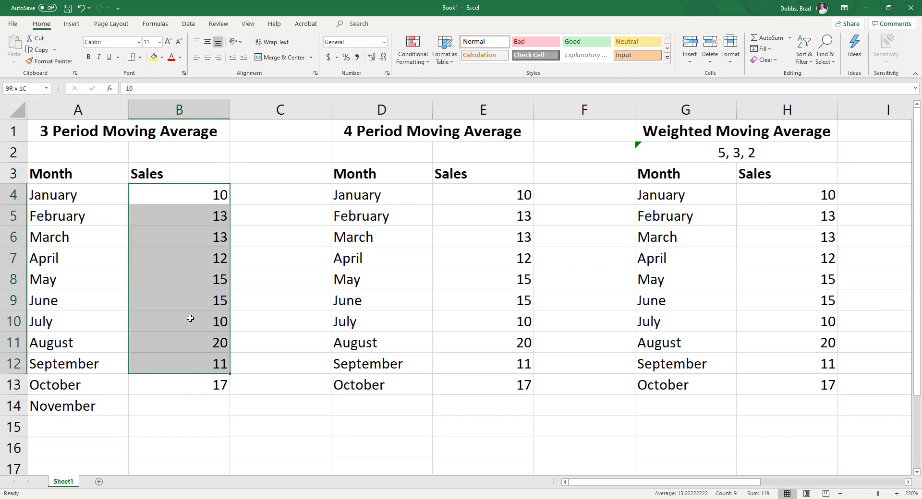
left_click(195, 197)
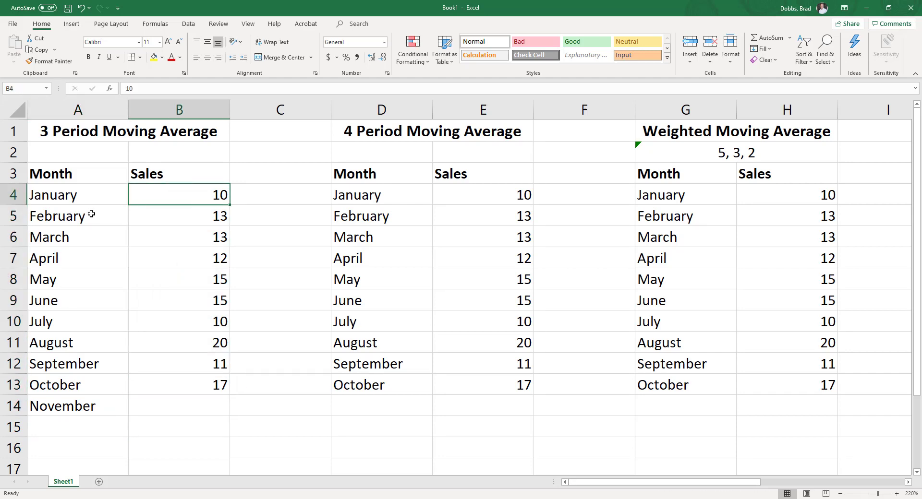
left_click(182, 213)
left_click(192, 239)
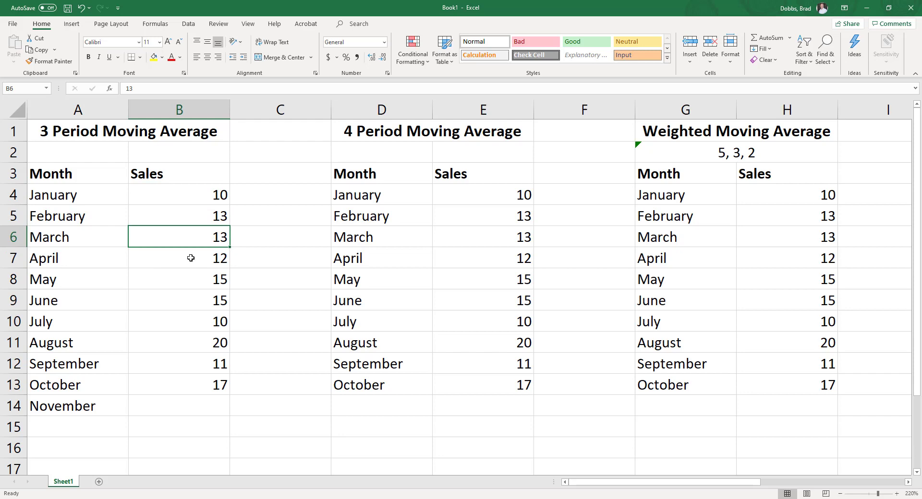
left_click(189, 257)
left_click(205, 385)
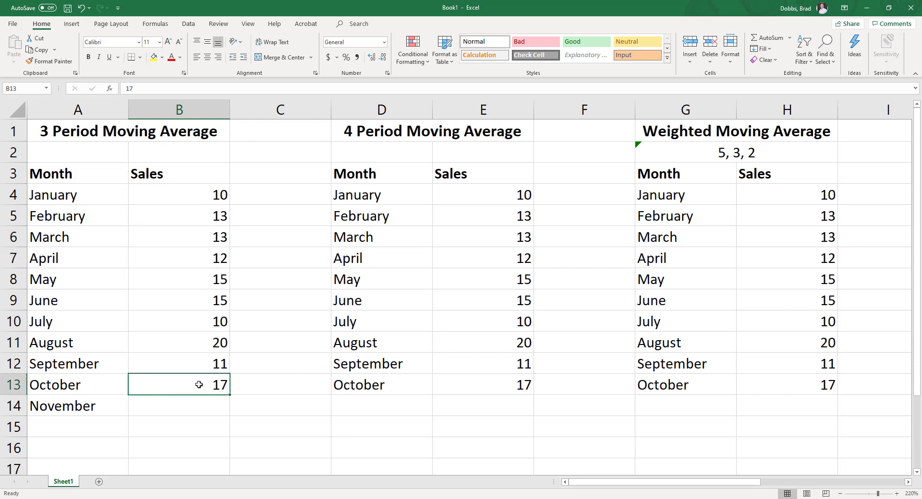
left_click_drag(199, 384, 113, 393)
left_click(226, 343)
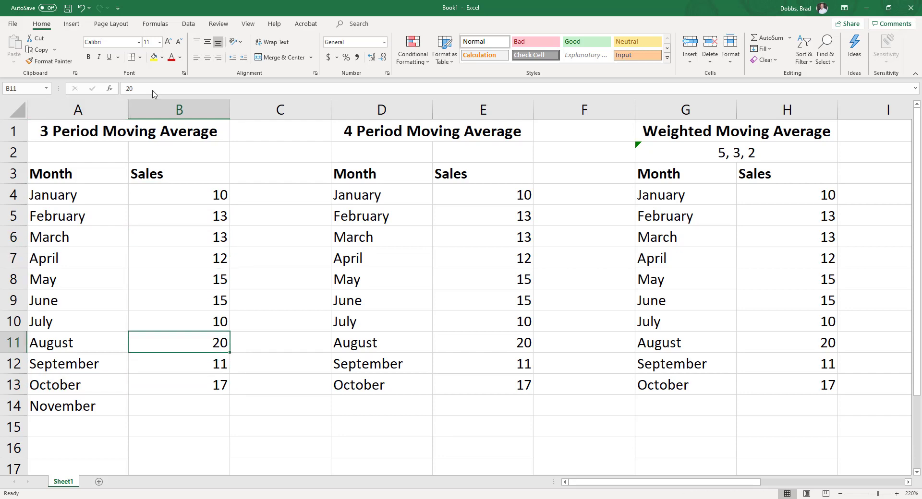
Fill the August to October sales cells B11:B13 and the November forecast cell C14 with yellow
left_click_drag(197, 338, 183, 382)
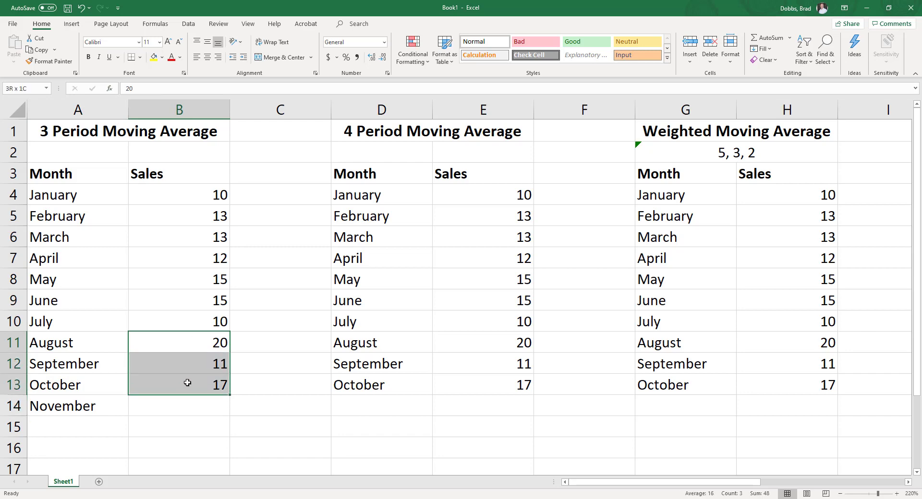
left_click(157, 58)
left_click(257, 403)
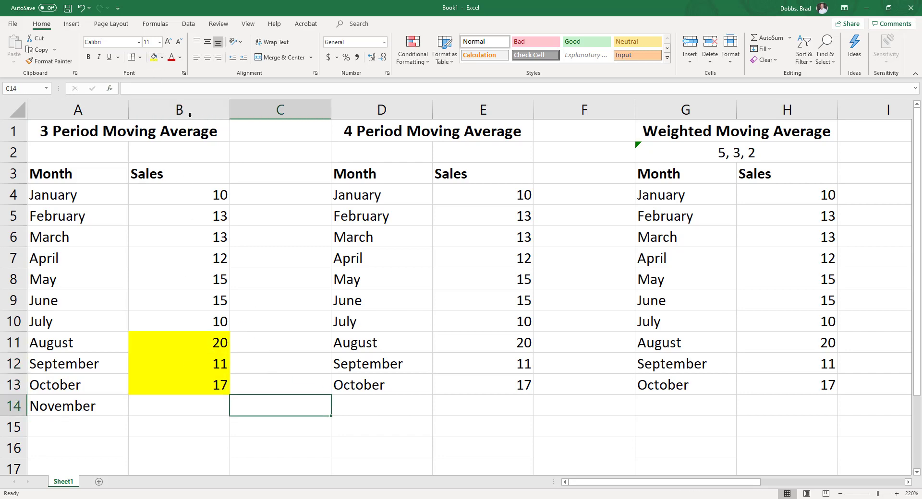
left_click(155, 58)
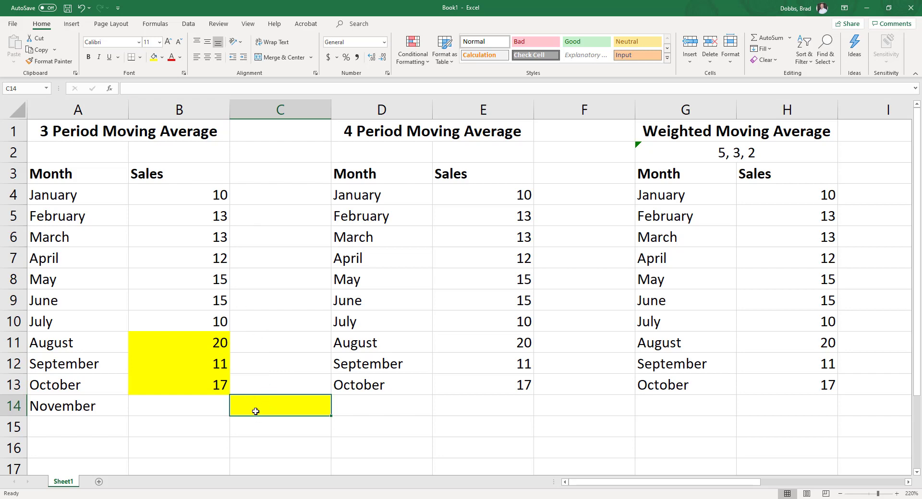
Calculate the November forecast in C14 with the formula =AVERAGE(B11:B13)
type("=ave")
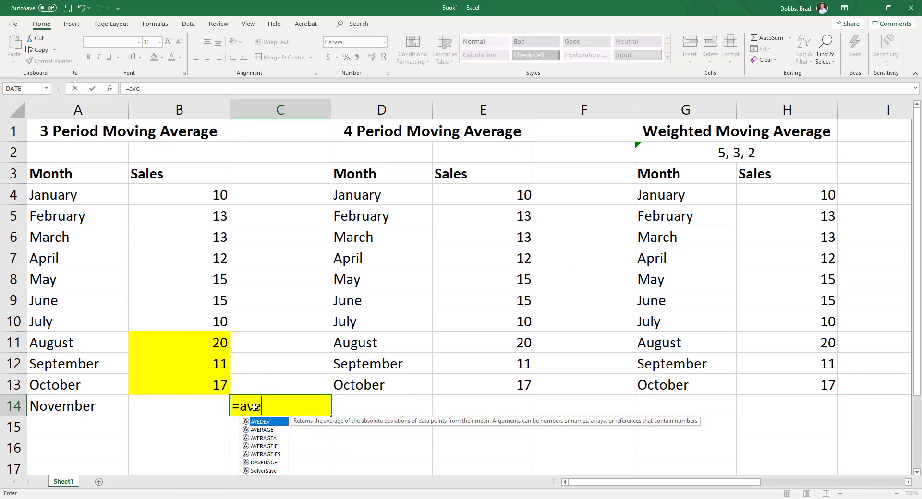
type("rage(")
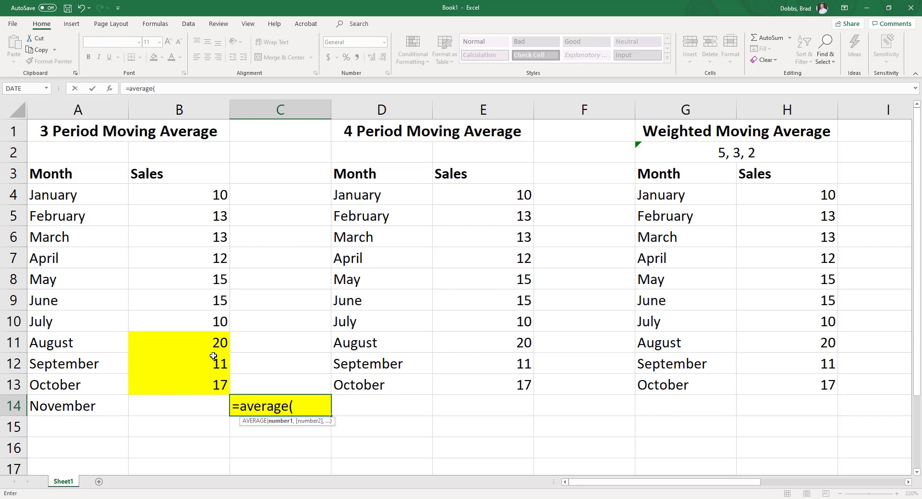
left_click_drag(206, 342, 198, 385)
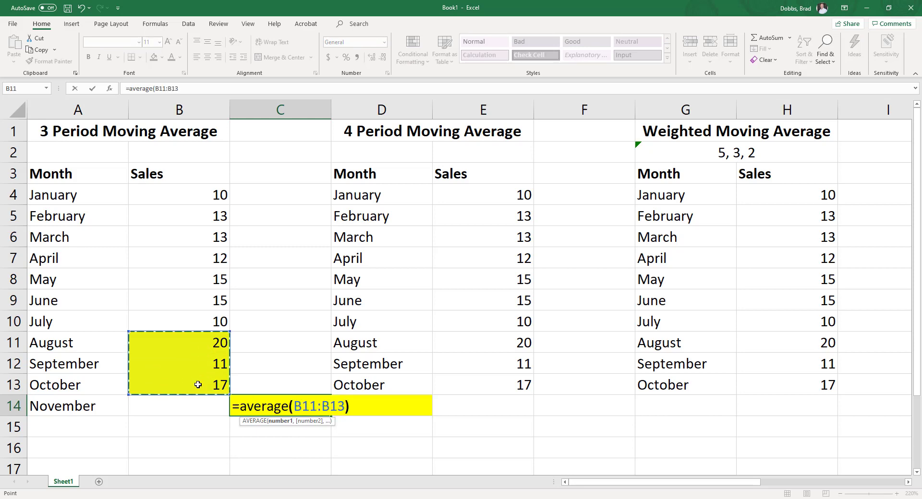
key("Return")
left_click(171, 411)
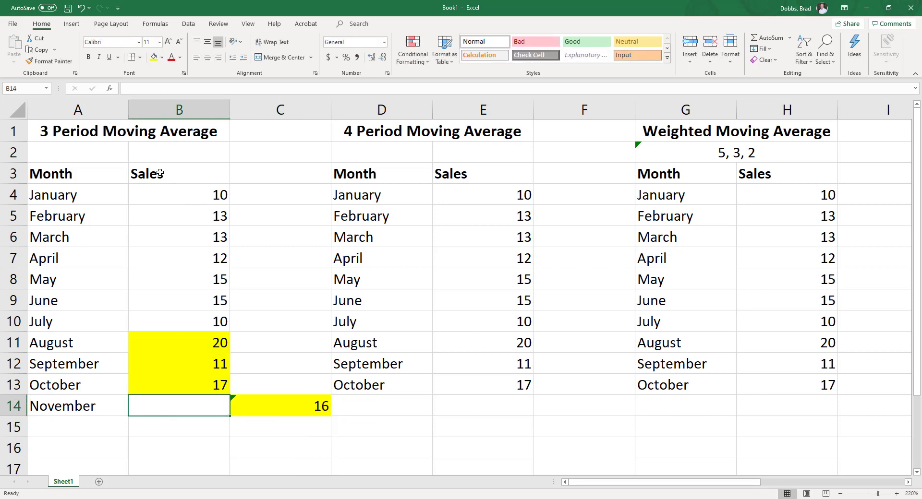
left_click(95, 129)
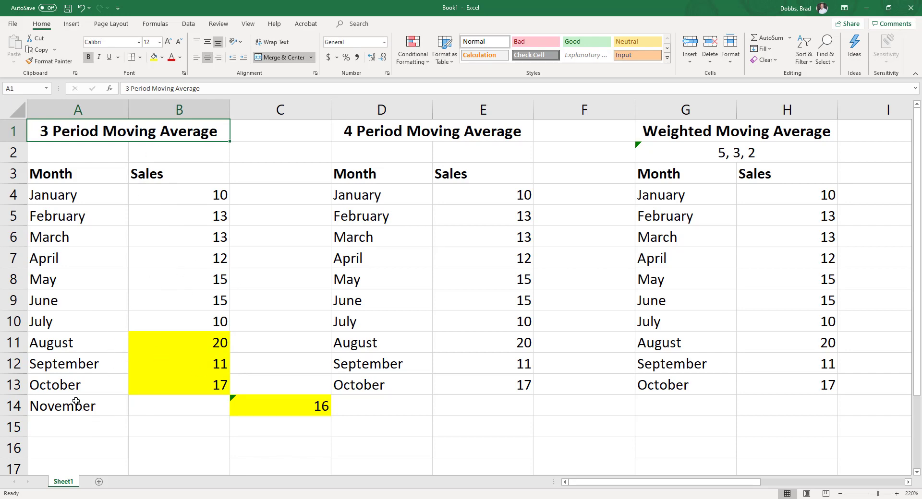
left_click_drag(76, 401, 269, 406)
left_click(269, 407)
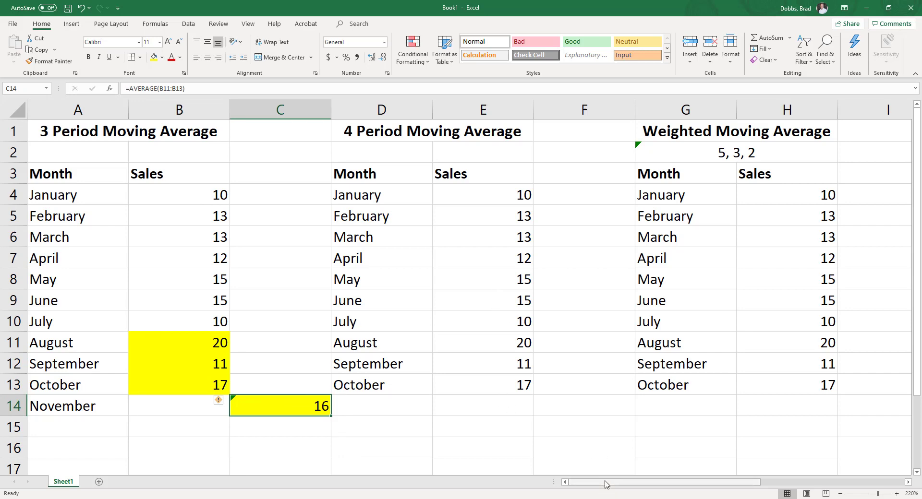
Fill the July to October sales cells E10:E13 in the 4 Period Moving Average table with green
left_click_drag(605, 482, 630, 482)
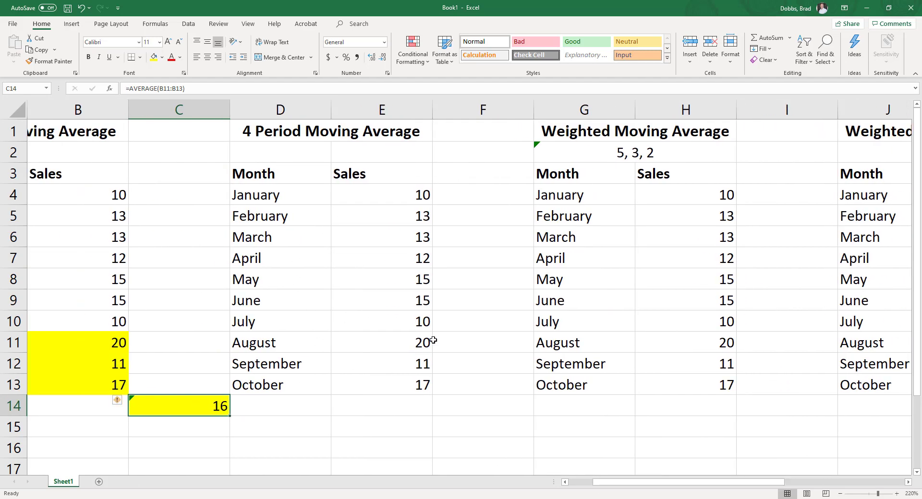
left_click_drag(421, 321, 409, 384)
left_click(166, 57)
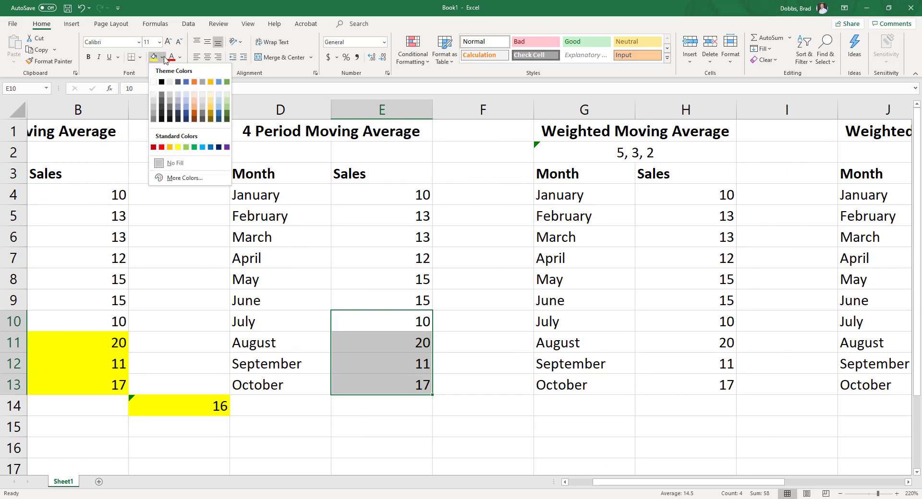
left_click(195, 153)
Calculate the 4 period forecast in F14 as the average of the sales in E10:E13
left_click(484, 403)
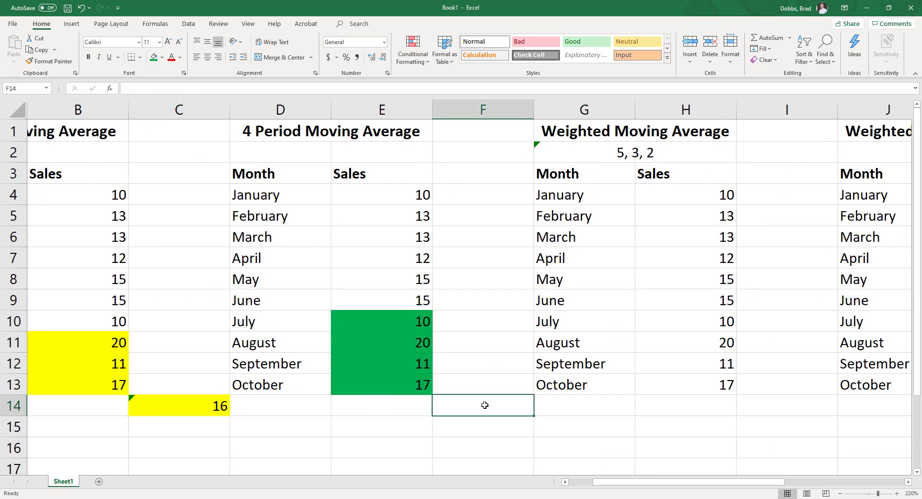
type("=averag")
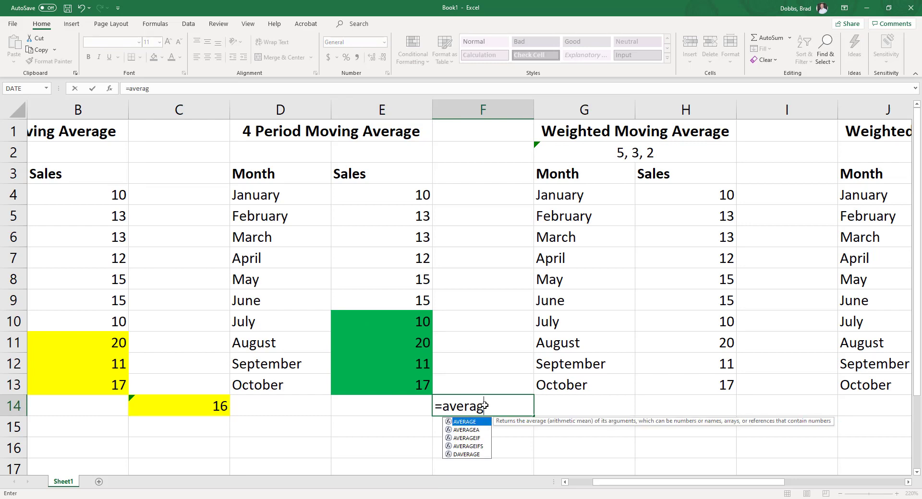
type("e(")
left_click_drag(408, 320, 393, 384)
key("Return")
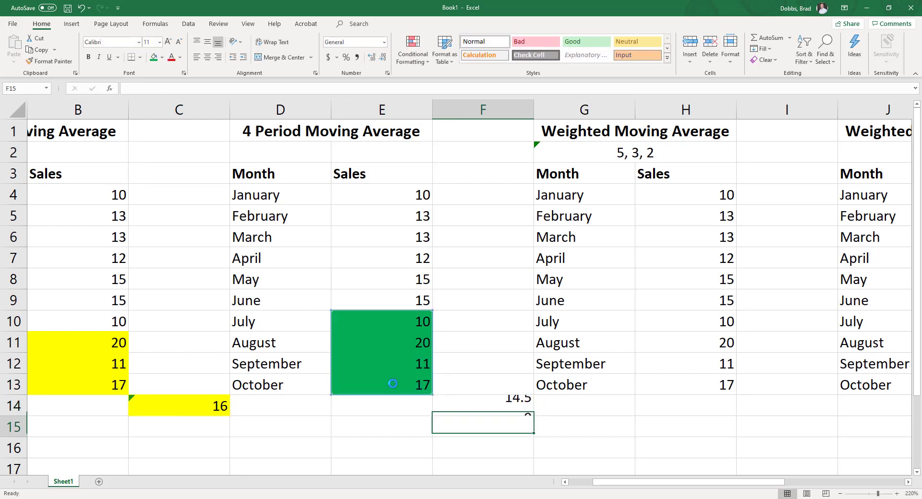
Insert a blank column at column I, between the two Weighted Moving Average tables
left_click_drag(679, 485, 753, 485)
right_click(523, 112)
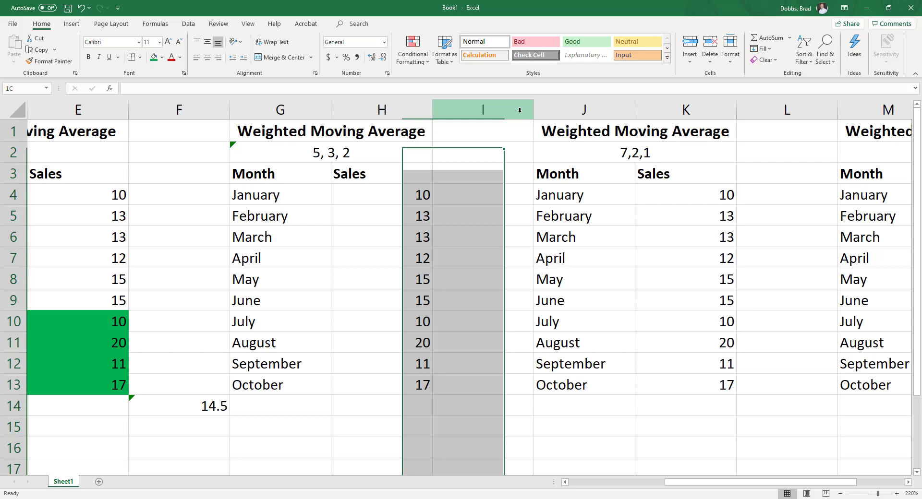
left_click(560, 193)
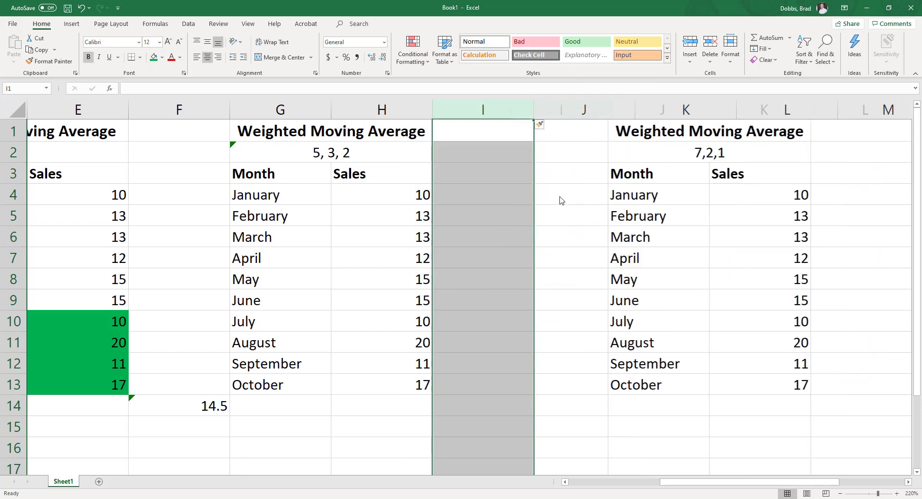
Enter the weights of the 5, 3, 2 table beside its sales: 0.5 in I13, 0.3 in I12 and 0.2 in I11
left_click(471, 342)
left_click(469, 387)
left_click(327, 159)
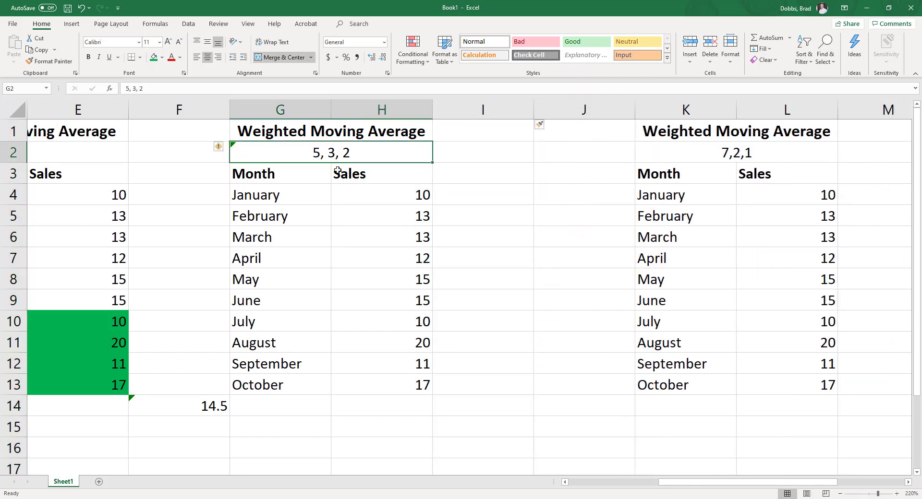
left_click(484, 385)
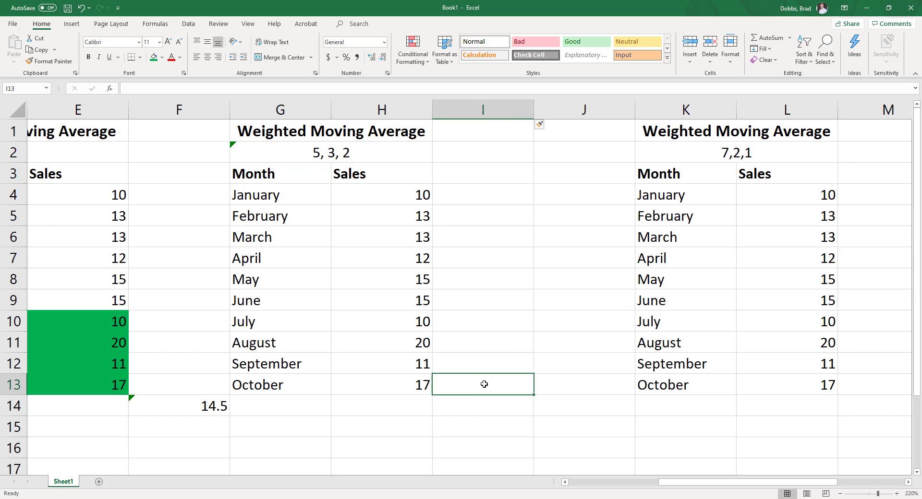
type(".")
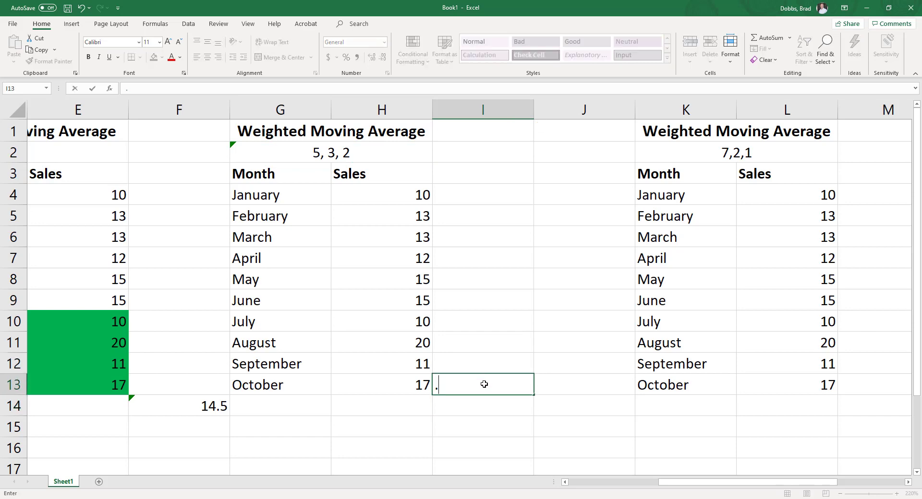
type("5")
key("Up")
type(".3")
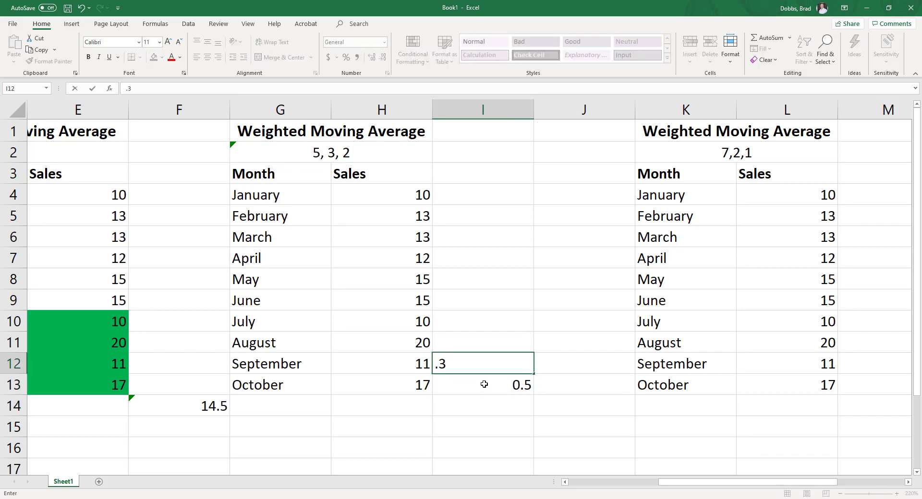
key("Up")
type(".2")
left_click(511, 362)
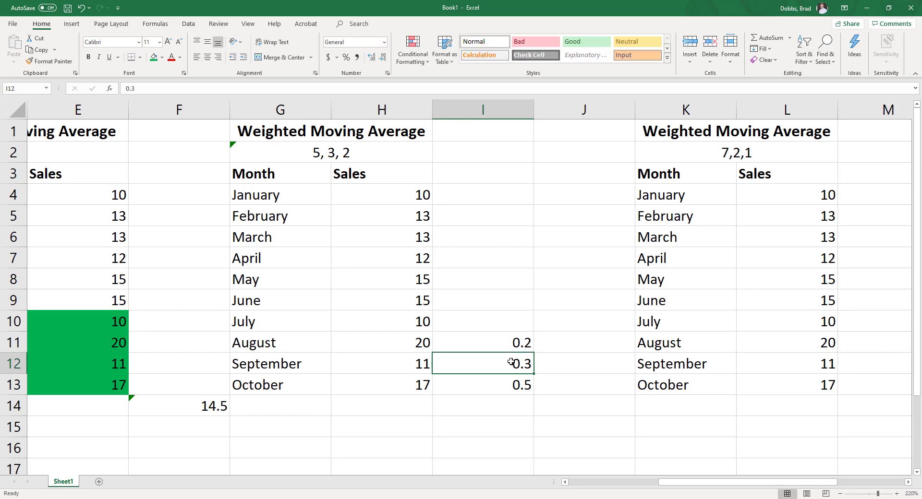
Enter a formula in J11 multiplying the August weight in I11 by the August sales in H11
left_click(563, 337)
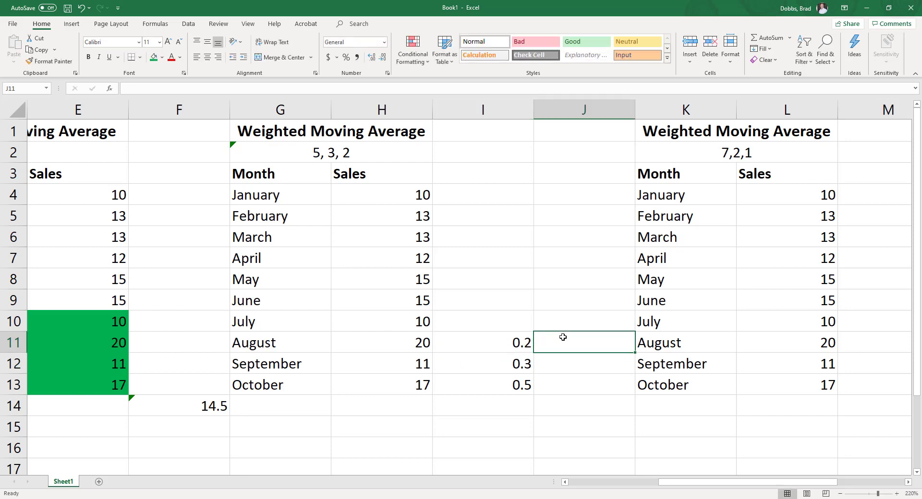
type("=")
key("Left")
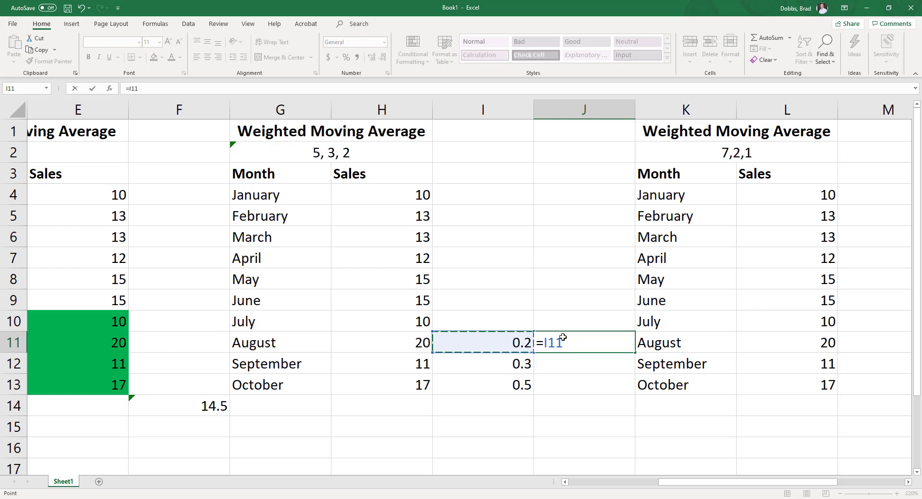
type("*")
key("Left")
key("Left")
key("Return")
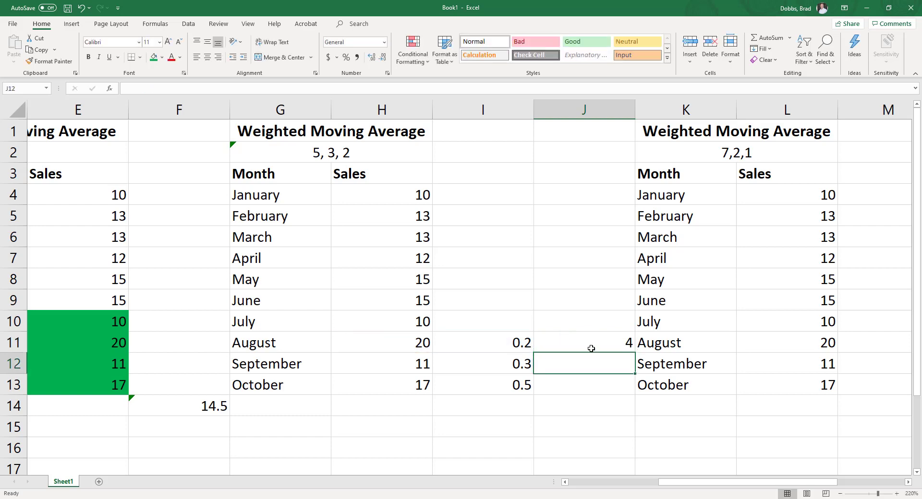
Fill the weight times sales formula from J11 down to J13 and check the references in the copied cells
left_click(591, 349)
left_click_drag(637, 354, 637, 384)
left_click(625, 364)
key("F2")
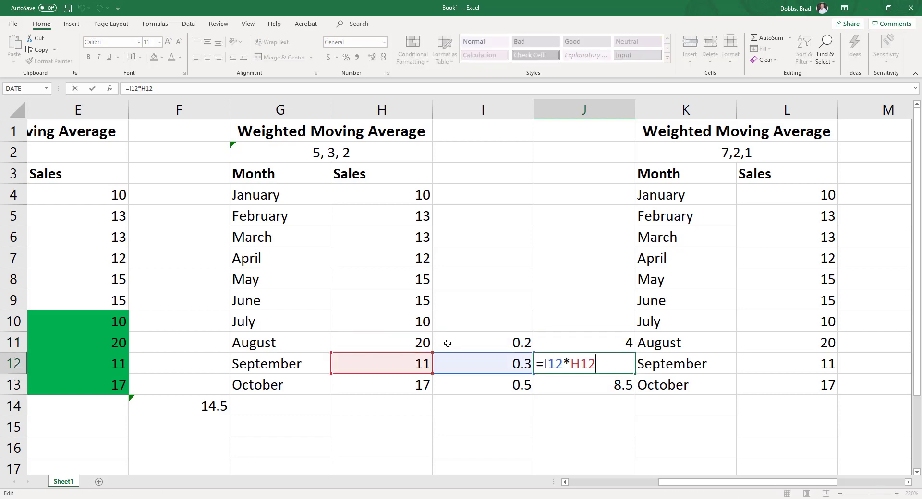
left_click(612, 388)
double_click(595, 389)
Sum the weighted sales J11:J13 in J14 as the forecast for the 5, 3, 2 table
left_click(568, 403)
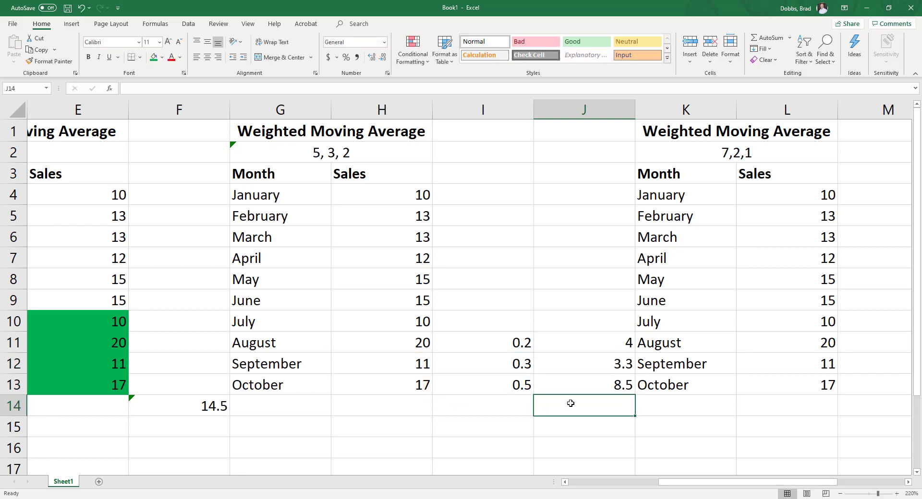
left_click(768, 38)
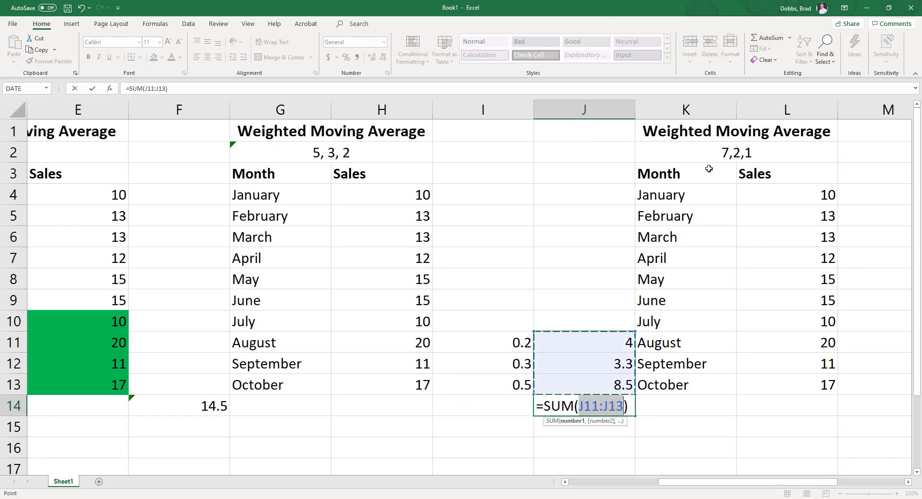
key("Return")
left_click(622, 407)
left_click_drag(622, 407, 548, 391)
left_click(602, 405)
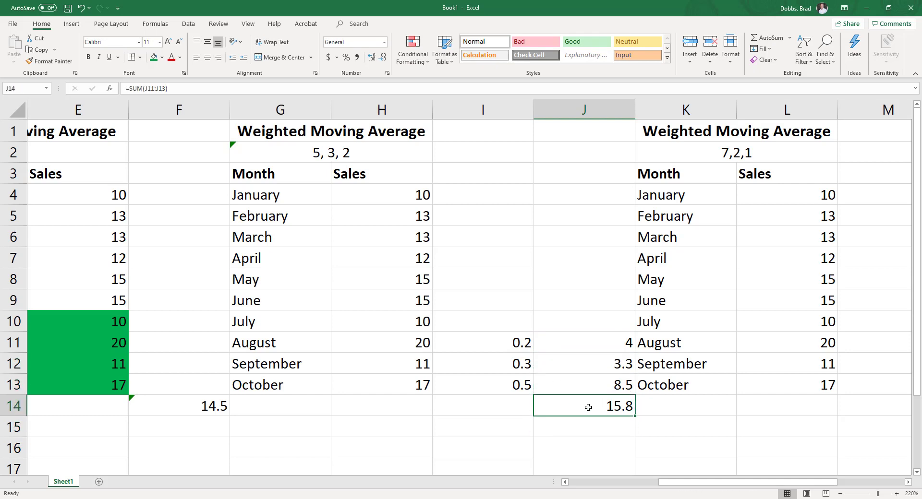
Calculate the unweighted average of the August to October sales H11:H13 in H14 for comparison
left_click_drag(416, 343, 419, 377)
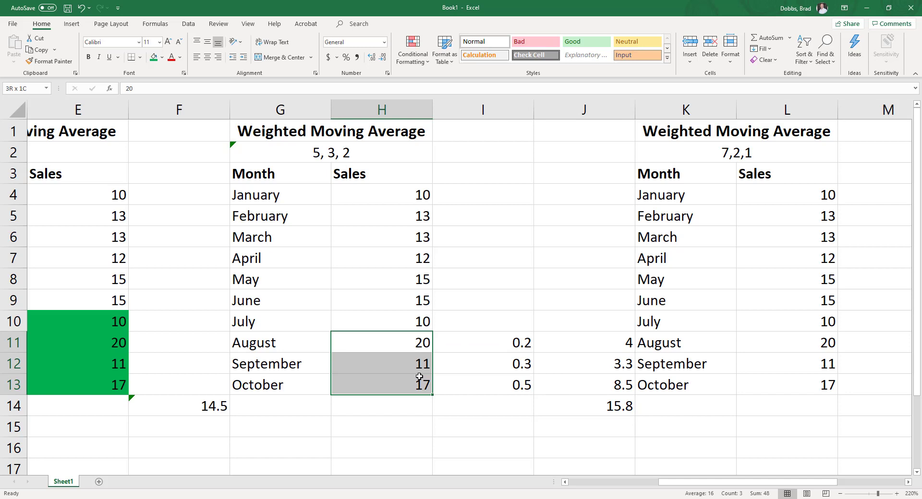
left_click(412, 404)
type("=")
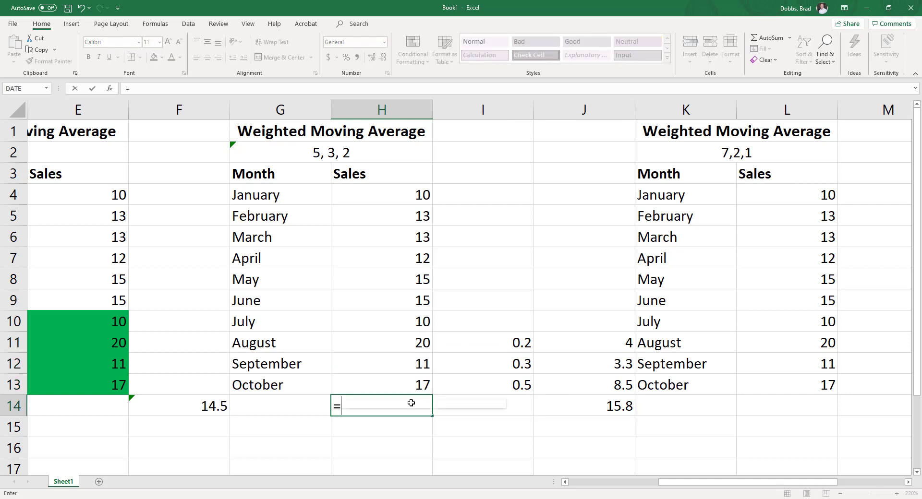
type("aver")
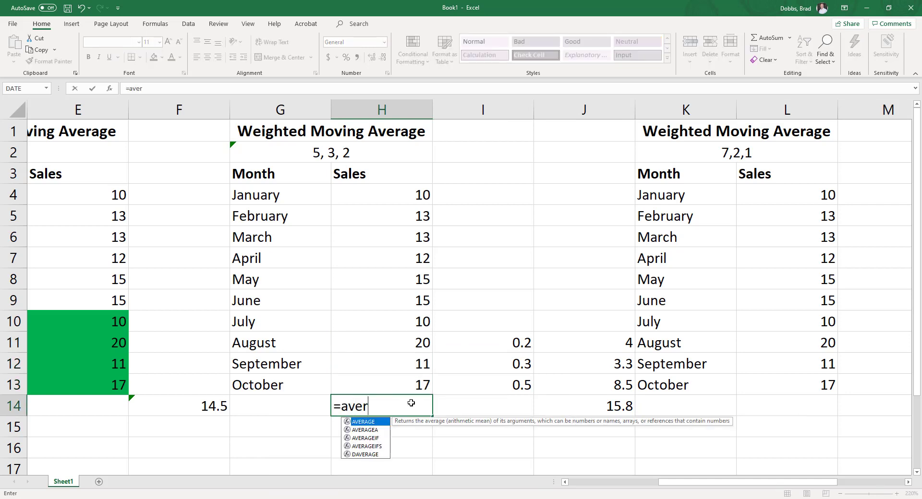
key("Tab")
left_click_drag(397, 329, 400, 382)
key("Return")
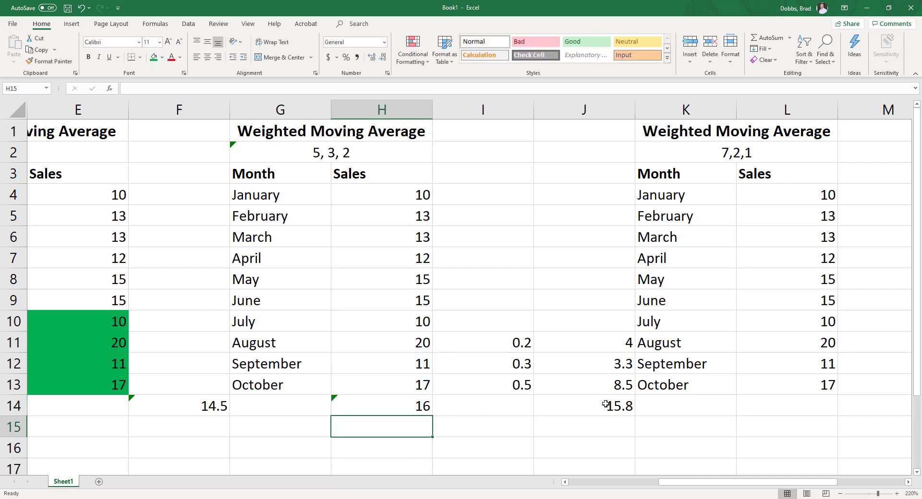
Clear the comparison average from H14, leaving the weighted forecast in J14
left_click(602, 406)
left_click(401, 404)
key("Delete")
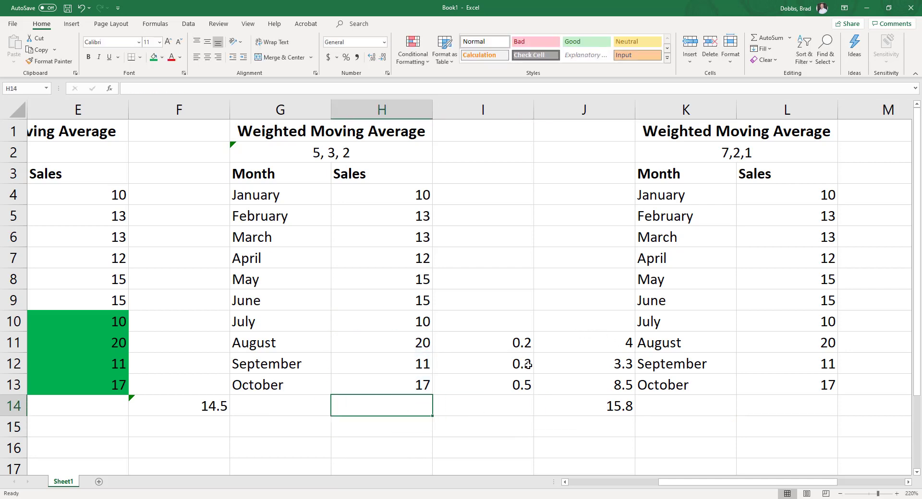
left_click(491, 388)
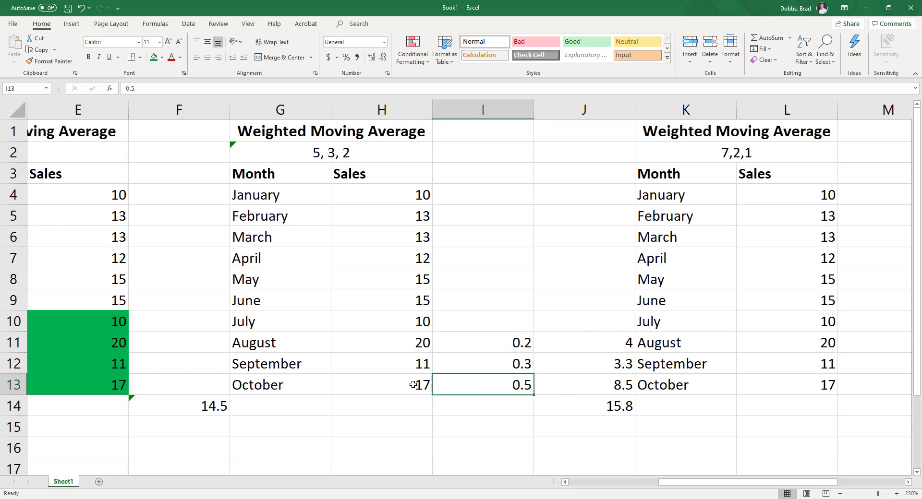
left_click_drag(413, 385, 466, 384)
left_click_drag(338, 386, 446, 384)
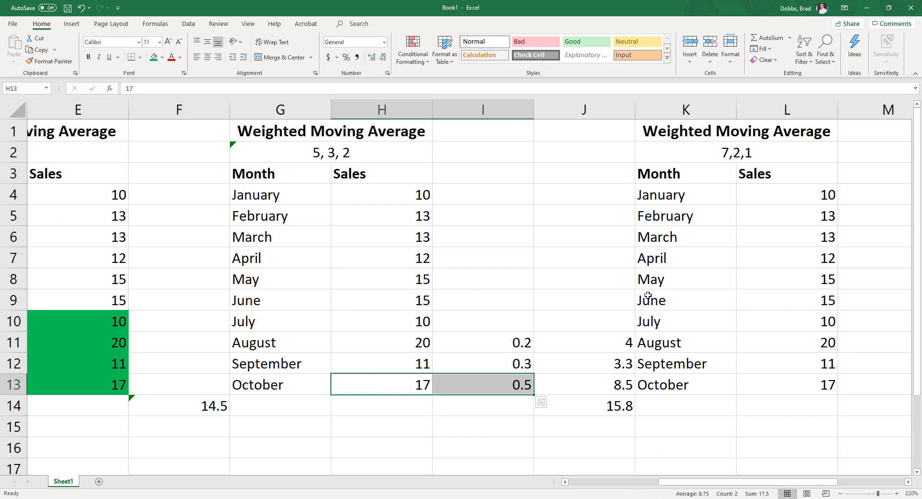
Insert a blank column at column M, between the 7,2,1 and 4,3,2,1 Weighted Moving Average tables
left_click_drag(720, 484, 766, 483)
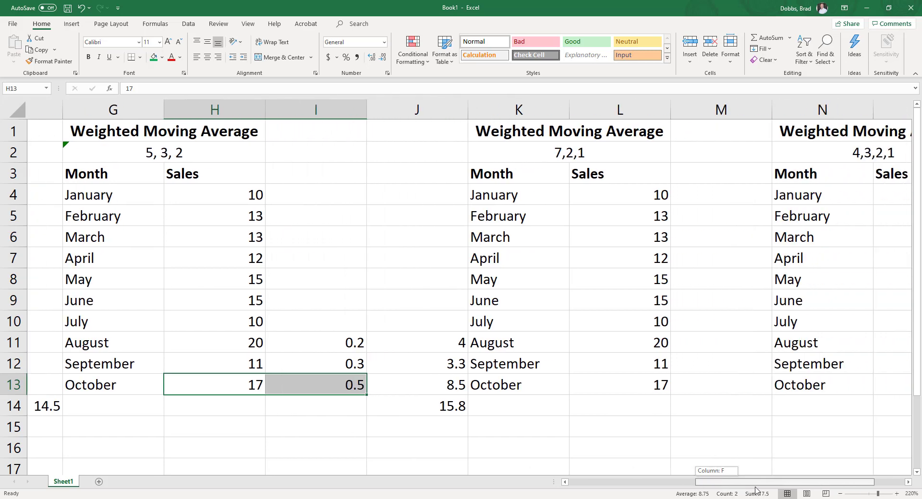
right_click(701, 111)
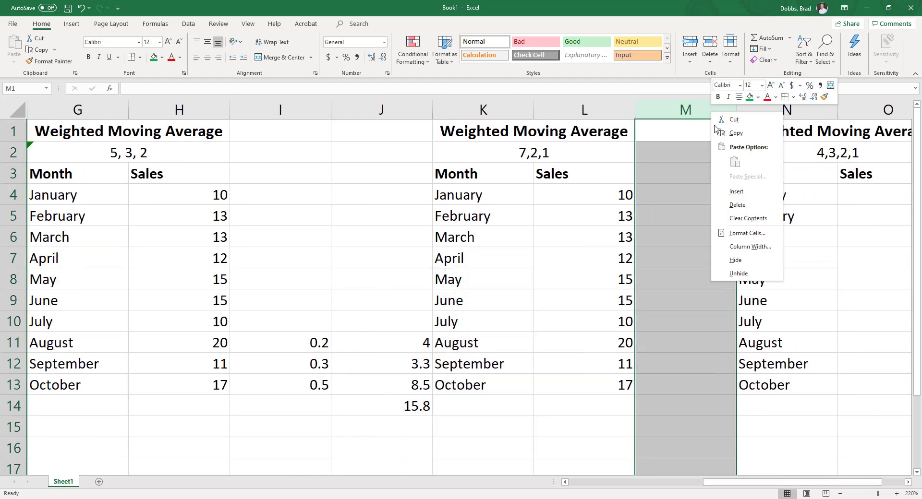
left_click(731, 249)
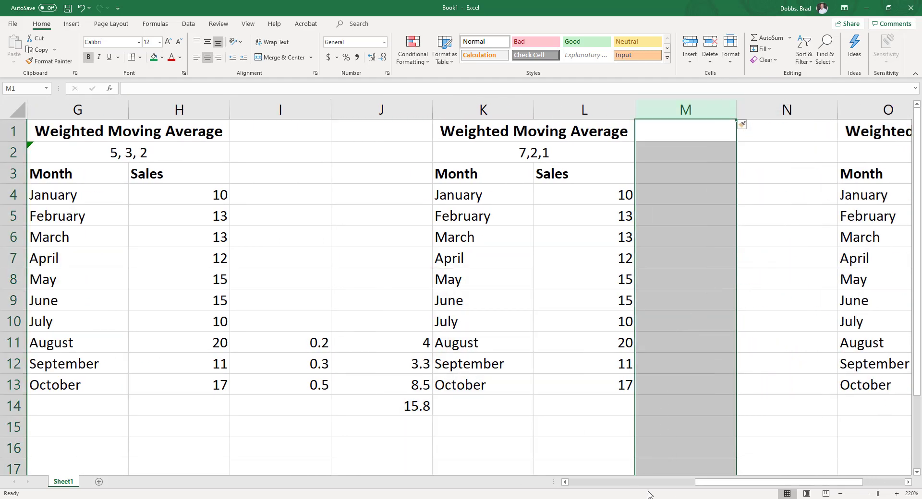
left_click_drag(765, 483, 730, 483)
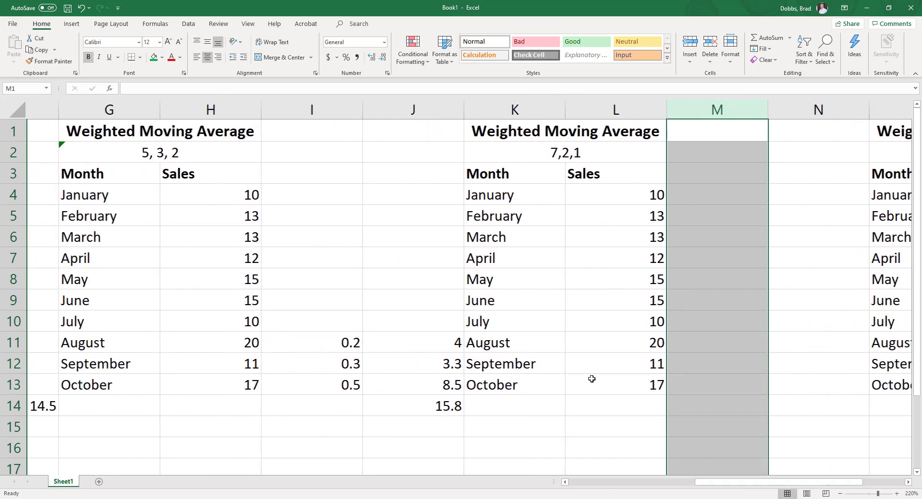
Enter the weights of the 7,2,1 table beside its sales: 7 in M13, 2 in M12 and 1 in M11
left_click(173, 153)
left_click(532, 151)
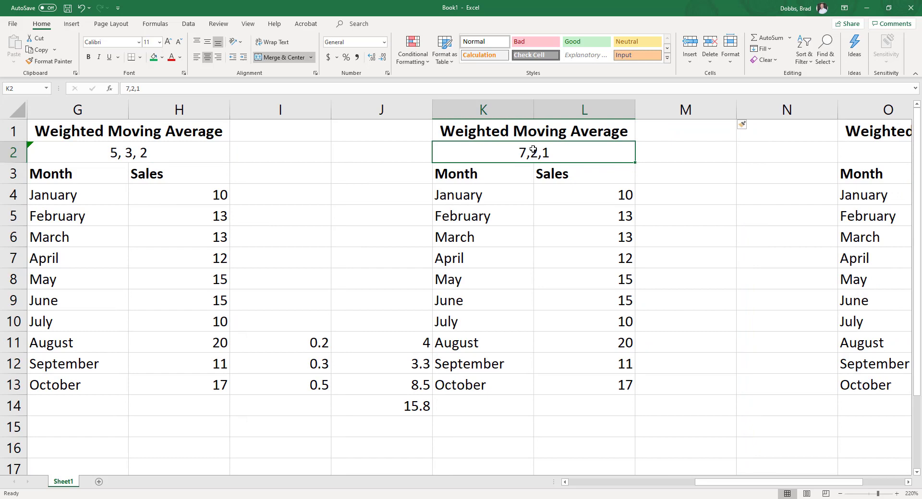
left_click(649, 383)
type("7")
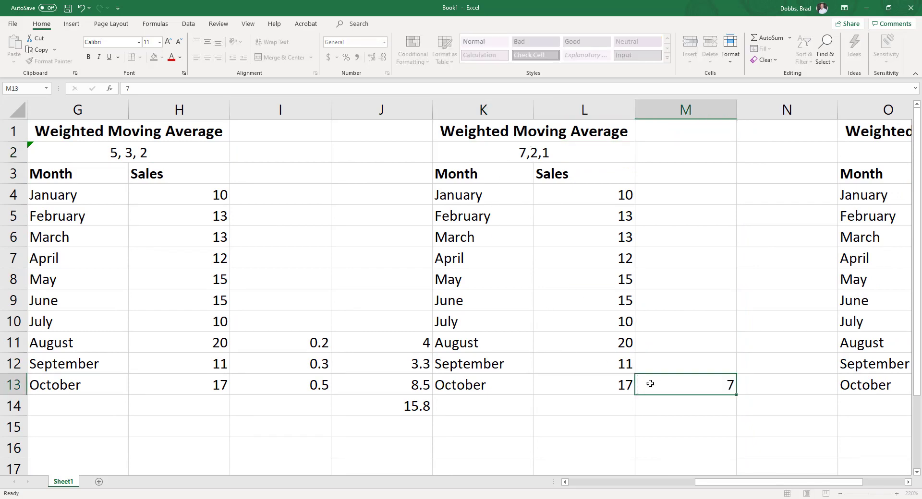
key("Up")
type("2")
key("Up")
type("1")
key("ctrl+Return")
key("Down")
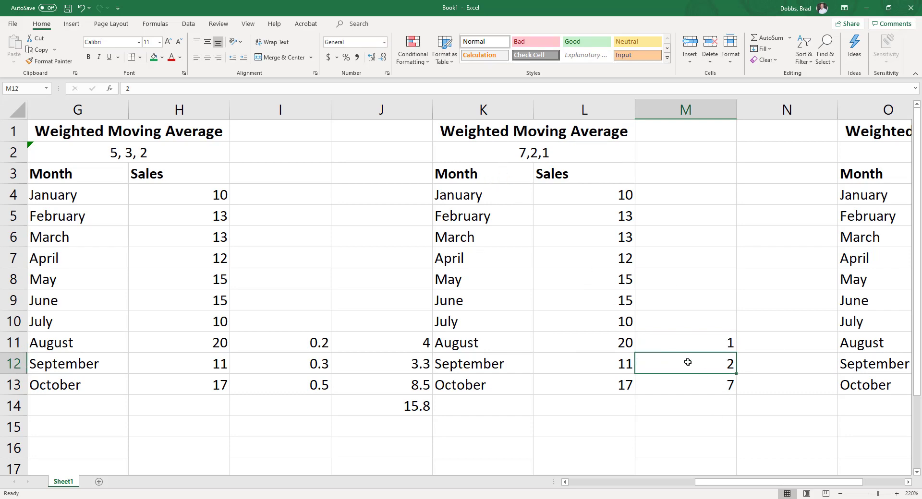
Enter a formula in N11 multiplying the August weight in M11 by the August sales in L11
left_click(768, 341)
type("=")
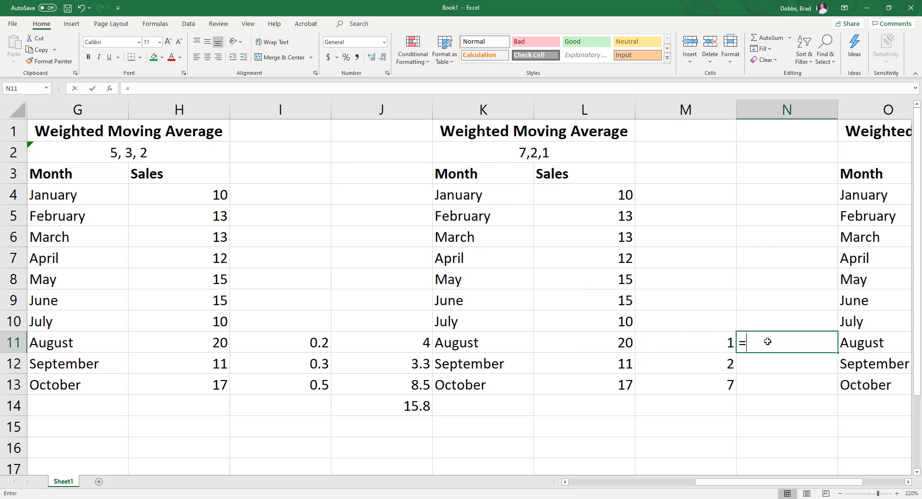
key("Left")
type("*")
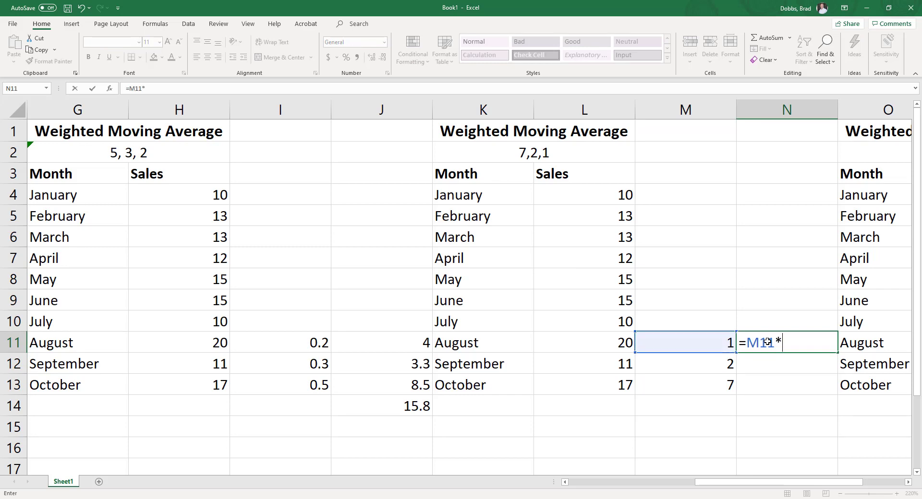
key("Left")
key("Left")
key("Return")
left_click(768, 342)
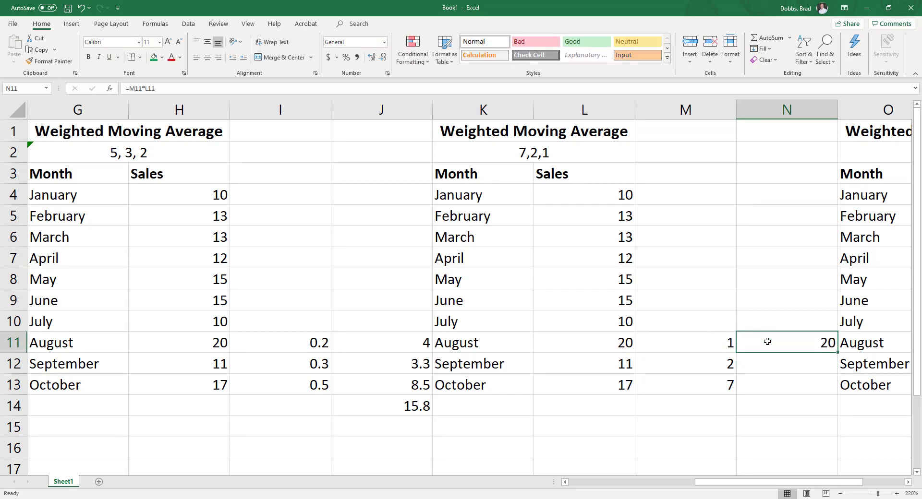
Fill the weight times sales formula from N11 down to N13 and re-enter N12 as M12*L12
left_click_drag(838, 354, 840, 399)
left_click(820, 363)
type("=")
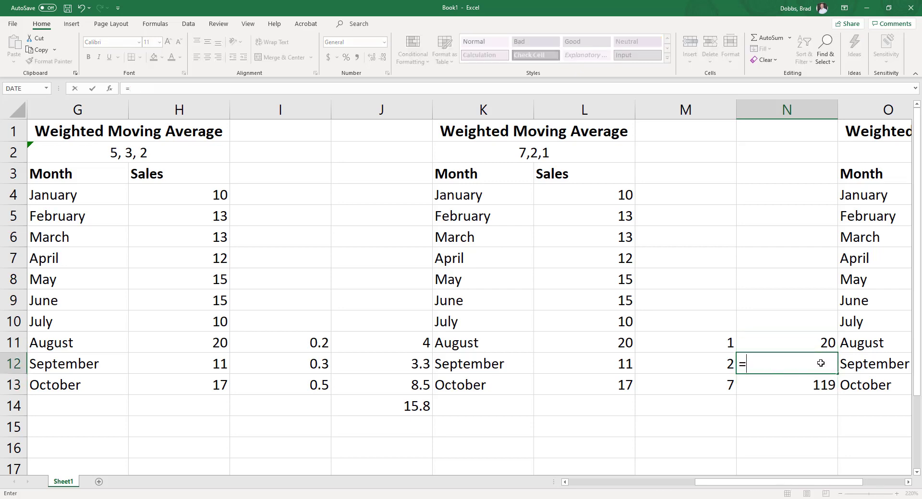
key("Left")
type("*")
key("Left")
key("Left")
key("Return")
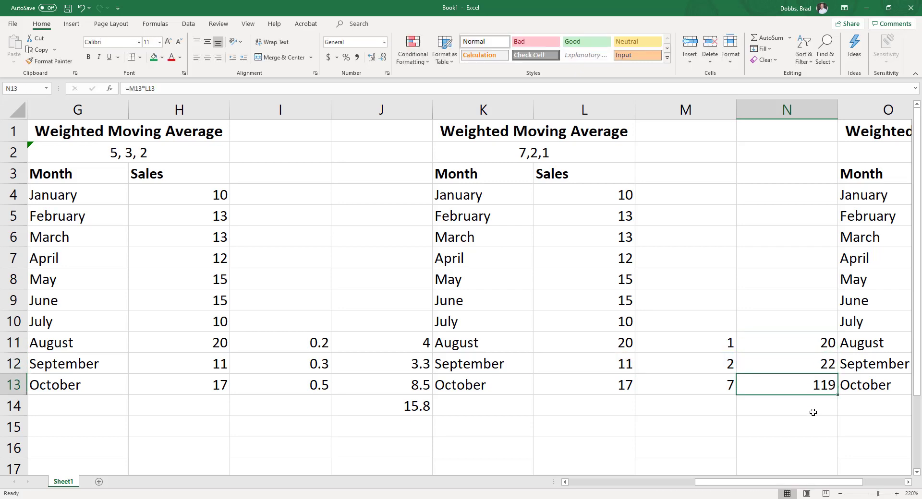
Check the product formula in N13 and sum the weighted sales N11:N13 in N14
left_click(811, 405)
left_click(816, 378)
double_click(815, 381)
key("Return")
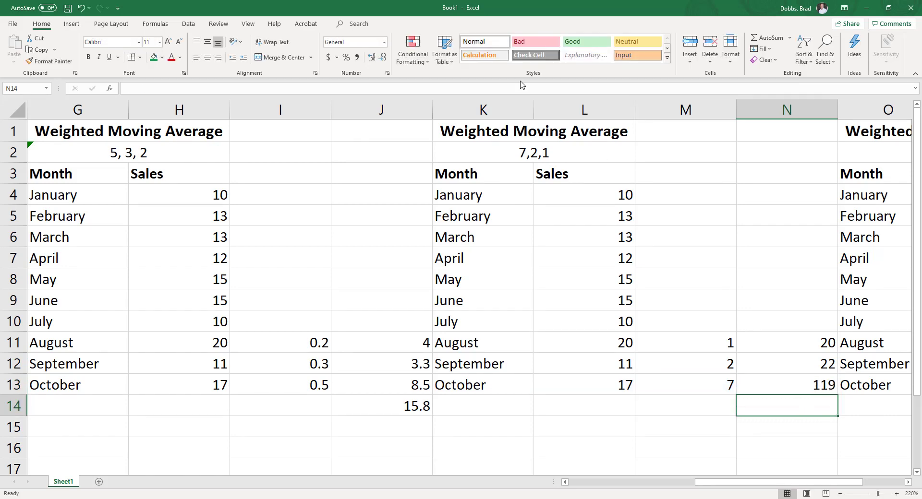
left_click(766, 37)
key("Return")
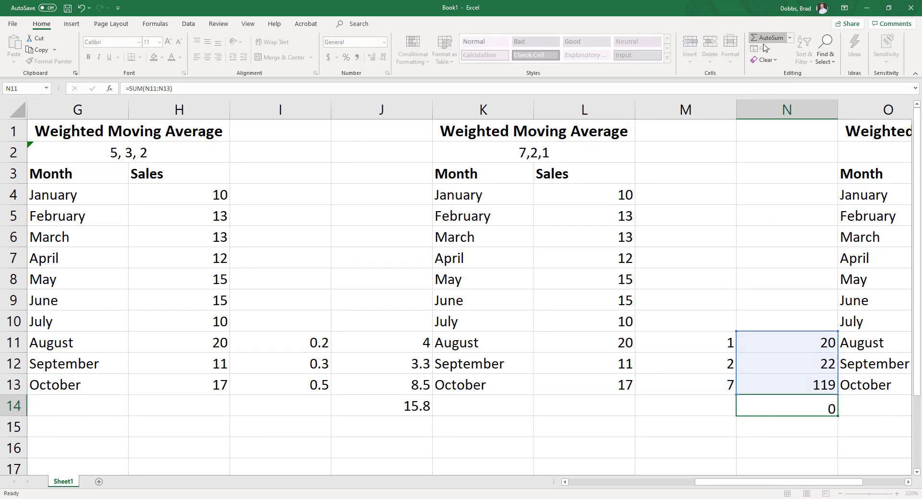
left_click(804, 408)
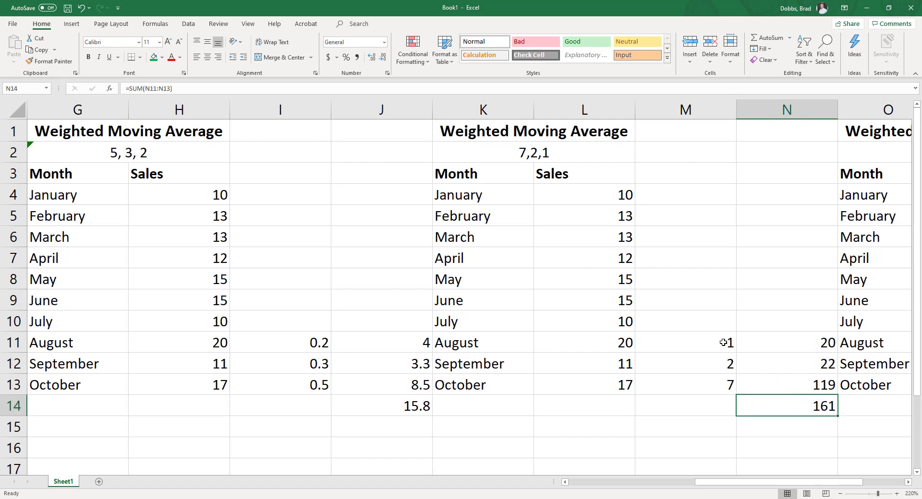
Calculate the 7,2,1 forecast in N15 by dividing the weighted total in N14 by 10
left_click_drag(724, 341, 723, 387)
left_click(791, 427)
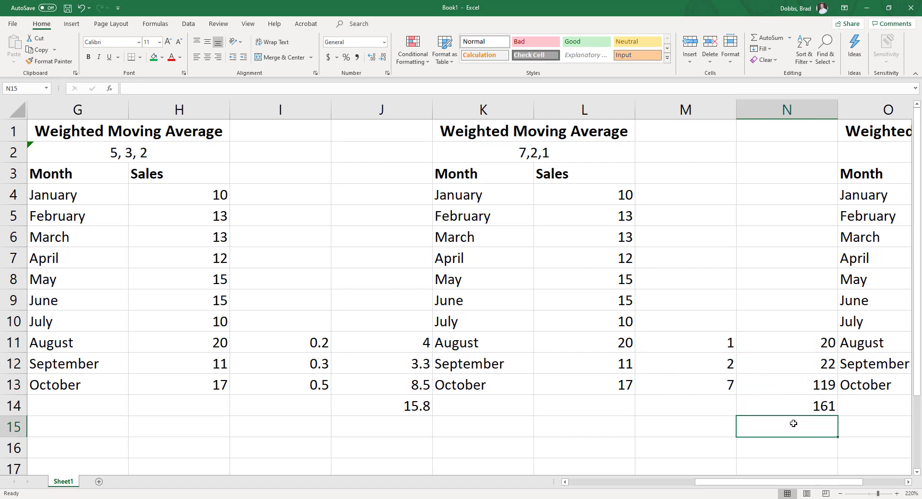
type("=")
key("Up")
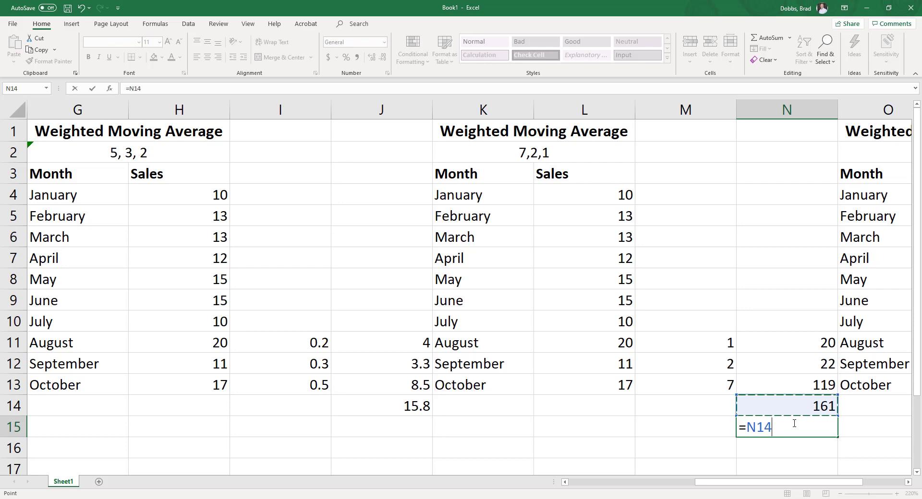
type("/10")
key("Return")
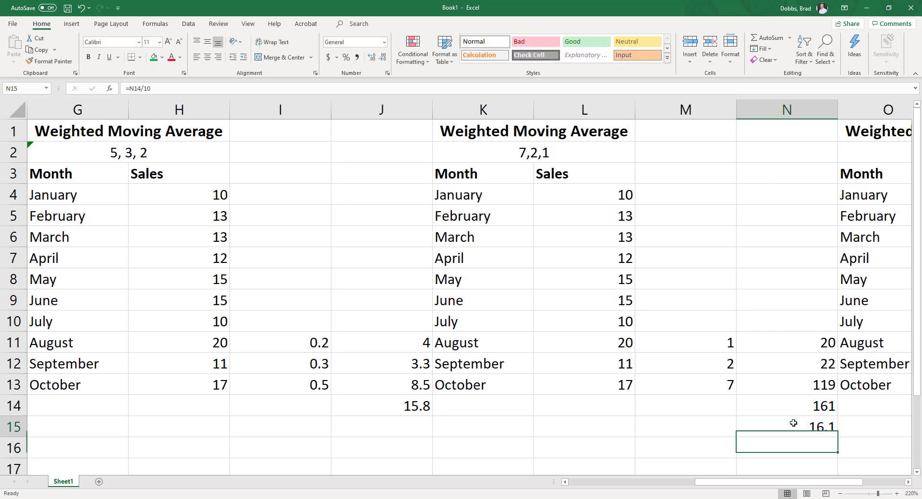
left_click(768, 427)
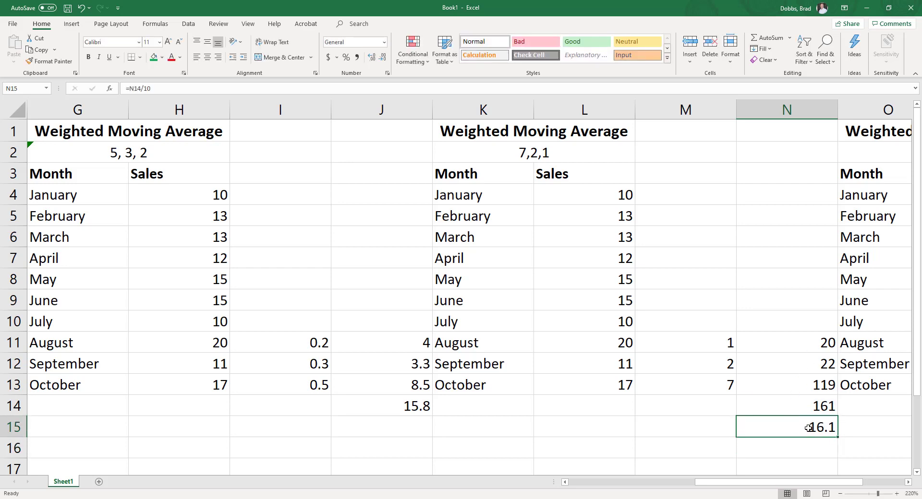
Select the August to October sales L11:L13 to check their simple average against the weighted forecast
left_click_drag(613, 345, 607, 377)
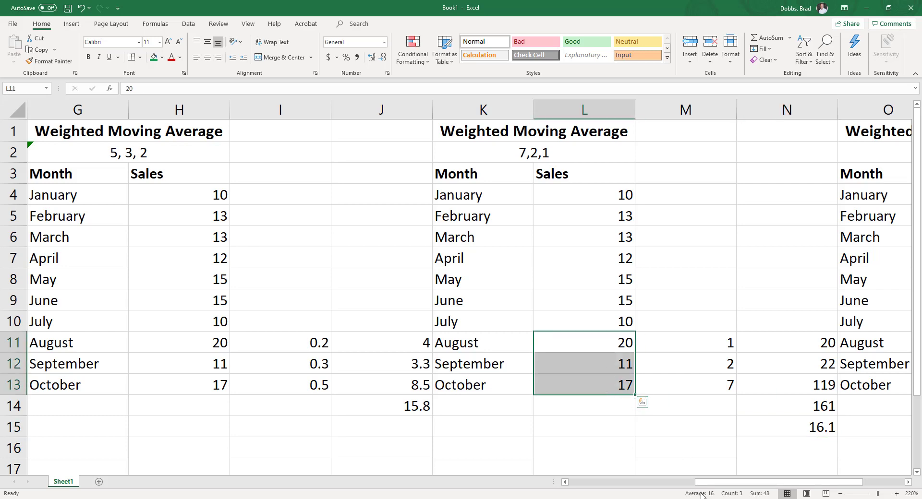
left_click_drag(796, 482, 838, 481)
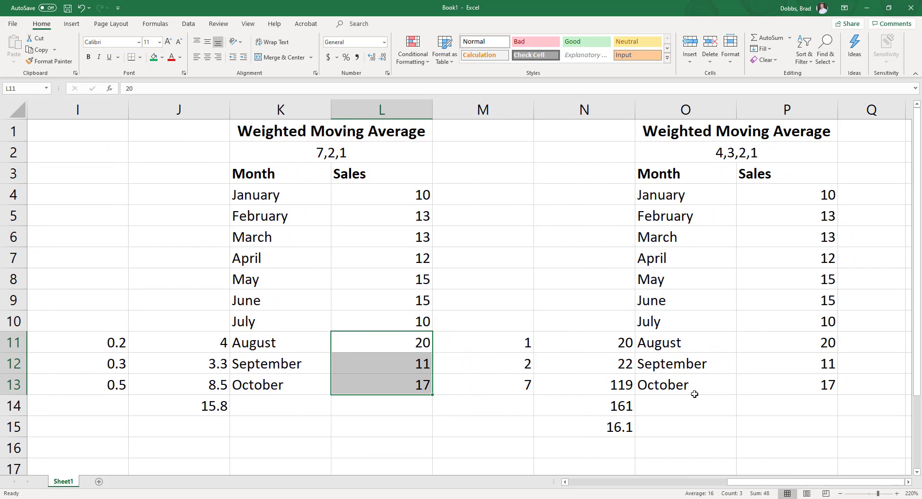
Insert a blank column at column O, before the 4,3,2,1 weighted moving average table
left_click(909, 482)
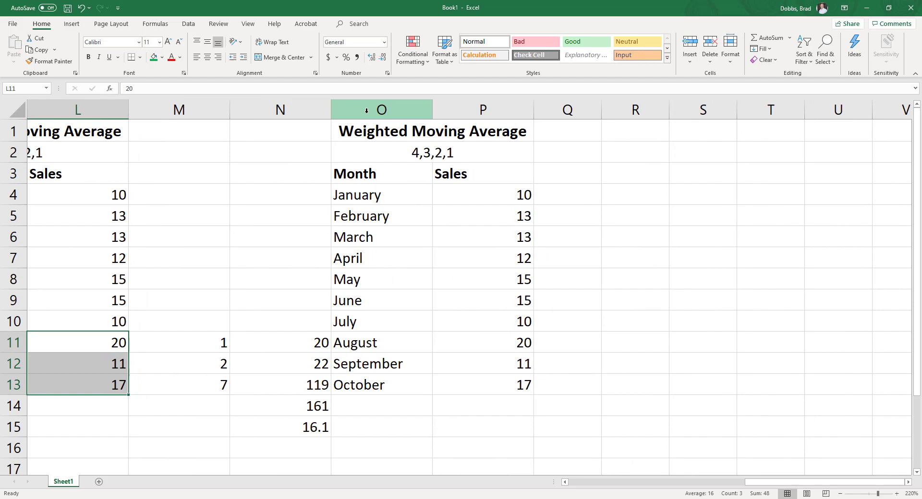
right_click(368, 112)
left_click(392, 192)
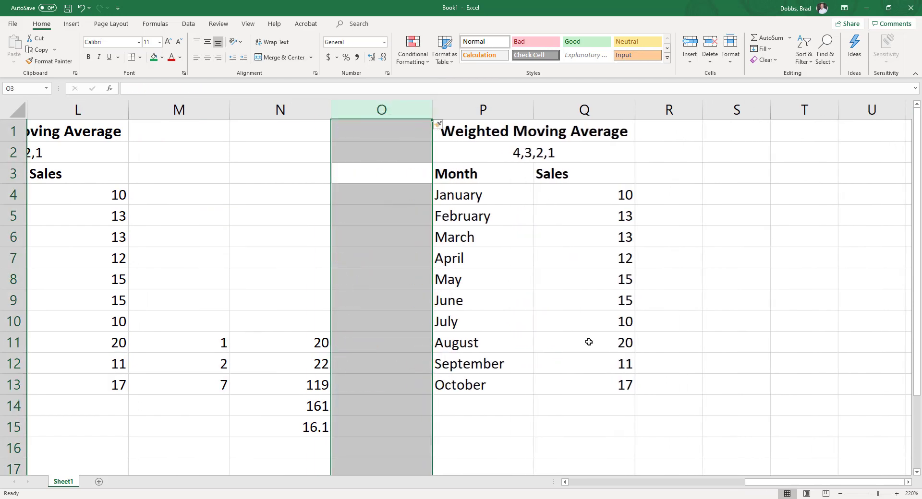
Enter the weights .4, .3, .2 and .1 beside October back to July sales, in R13 up to R10
left_click(519, 155)
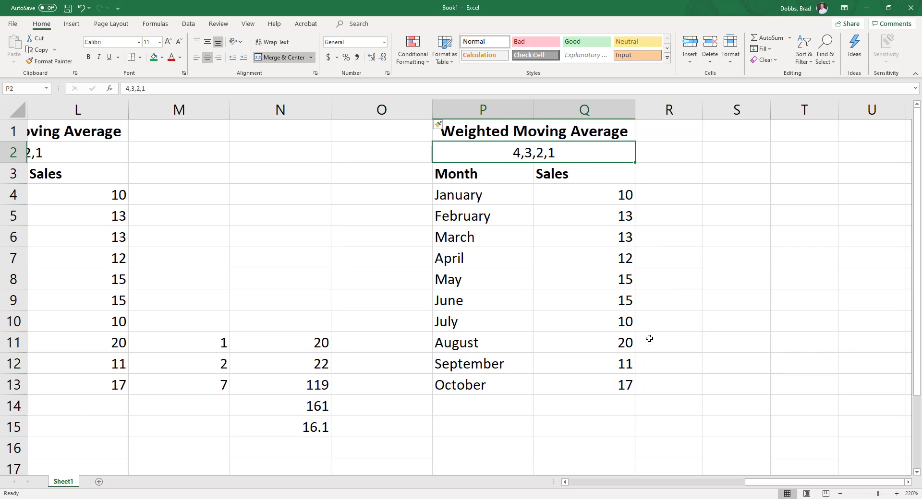
left_click(668, 376)
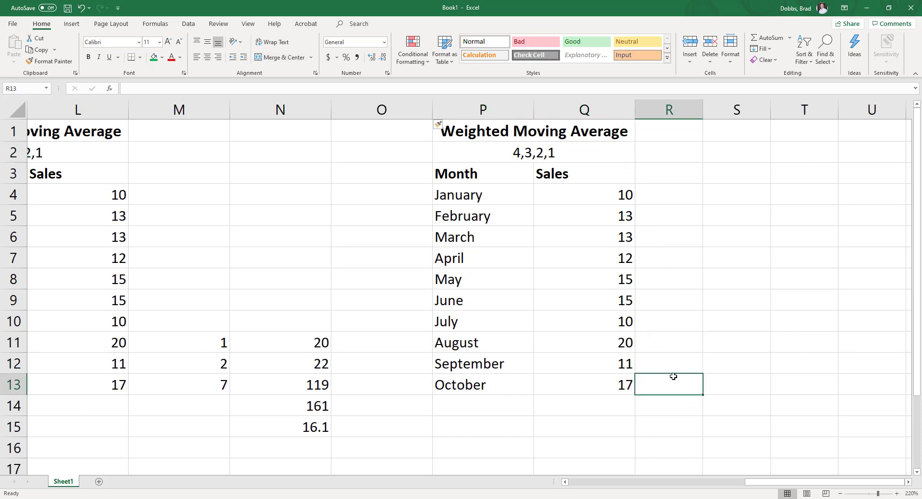
type(".")
key("Up")
key("Down")
type(".4")
key("Up")
type(".3")
key("Up")
type(".2")
key("Up")
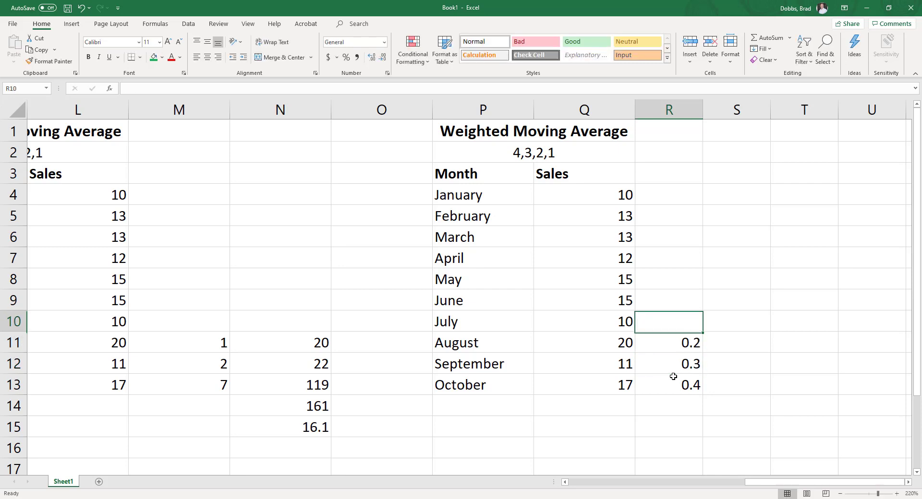
type(".1")
key("Return")
Multiply July's weight by its sales in S10 with =R10*Q10 and fill the formula through S13
key("Up")
key("Right")
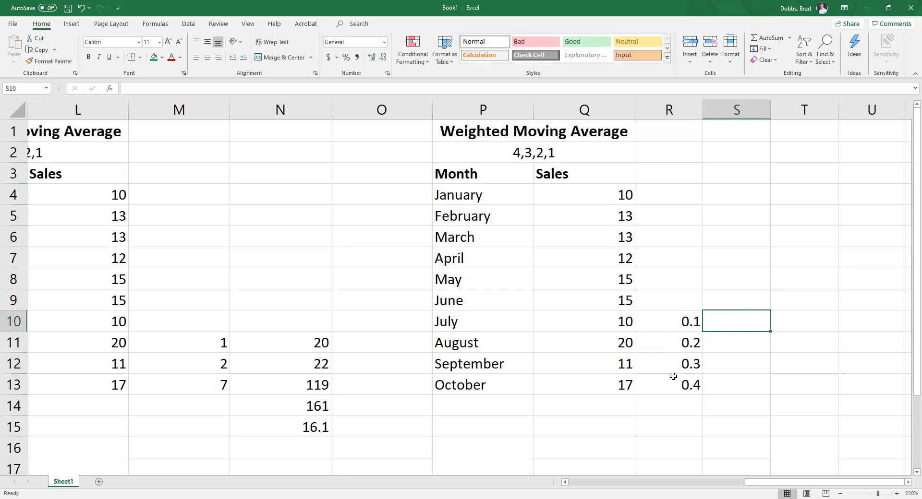
type("=")
key("Left")
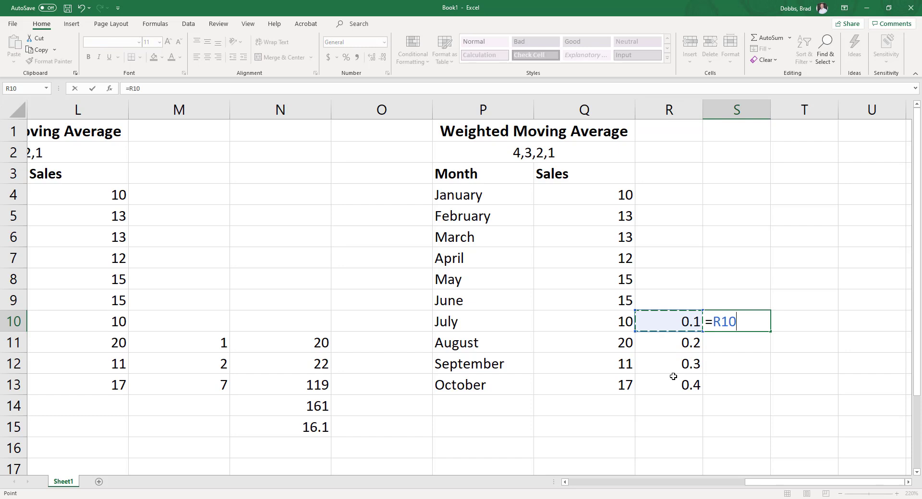
type("*")
key("Left")
key("Left")
key("Return")
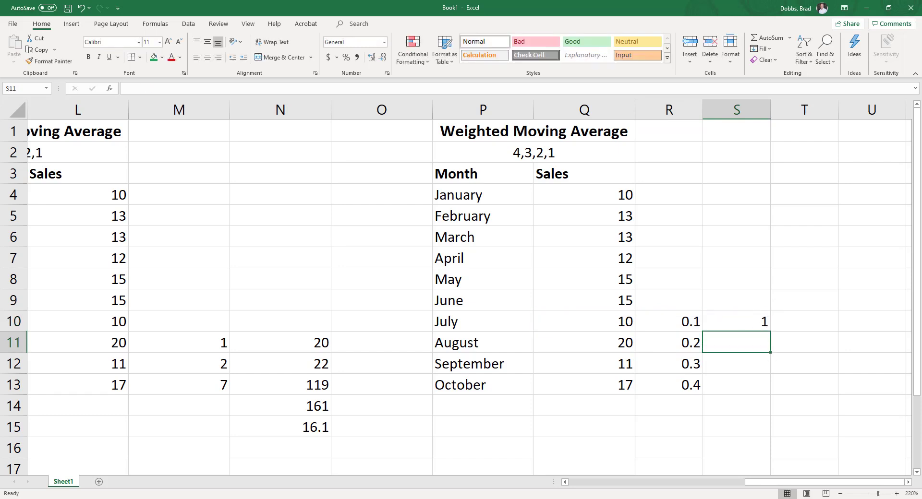
left_click(745, 322)
left_click_drag(772, 332, 773, 395)
Sum the weighted sales S10:S13 in S14 with AutoSum to get the November forecast
left_click(759, 404)
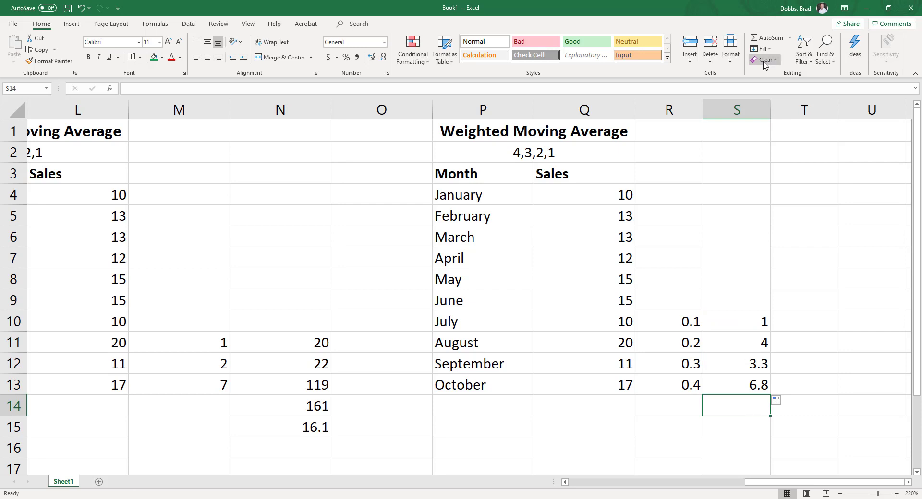
left_click(767, 37)
key("Return")
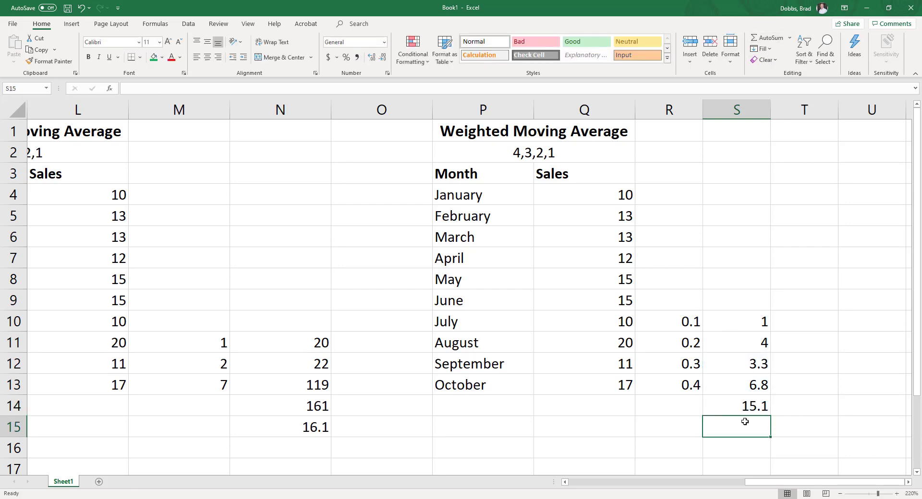
Review the S14 forecast formula and the 4,3,2,1 weights, and compare the simple average of Q10:Q13 with the 4 period forecast
left_click(750, 406)
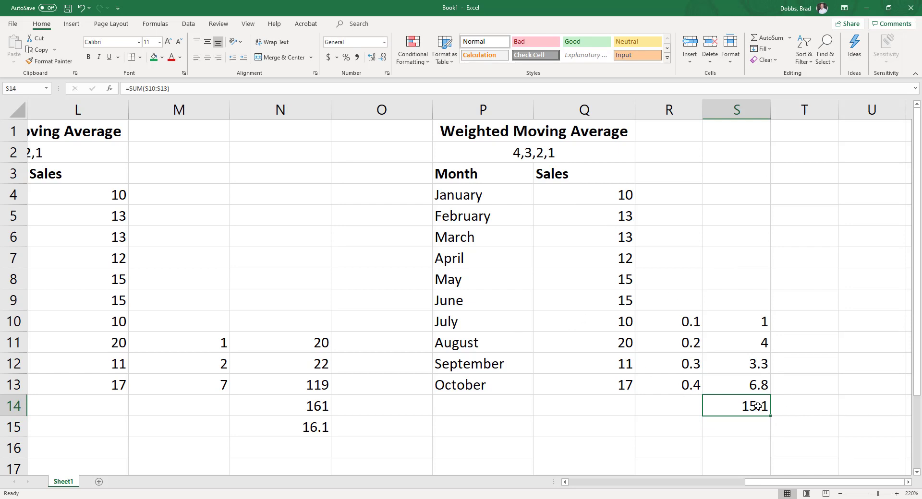
mouse_move(540, 152)
left_mouse_down()
mouse_move(541, 195)
mouse_move(545, 153)
left_mouse_up()
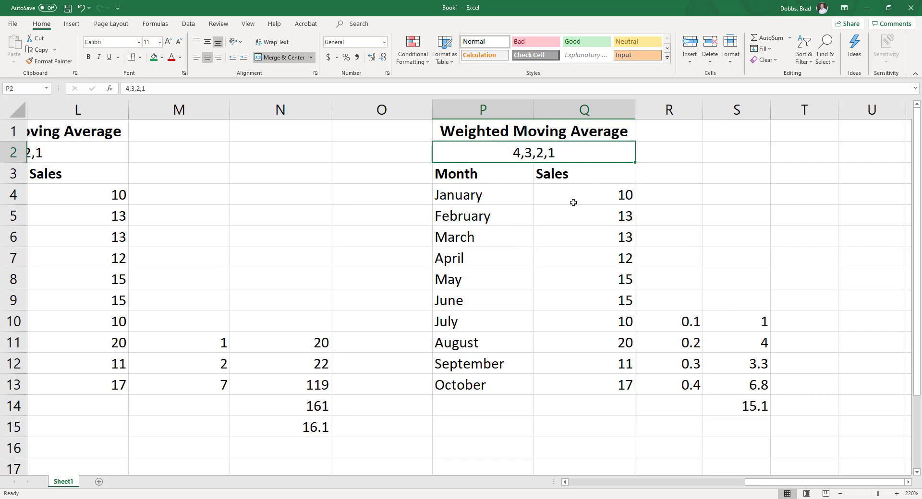
left_click_drag(598, 386, 605, 325)
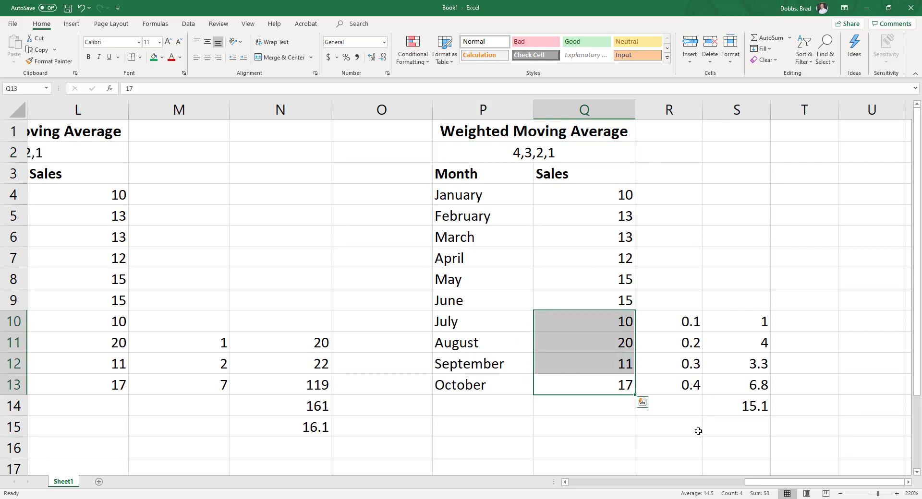
left_click_drag(762, 483, 578, 486)
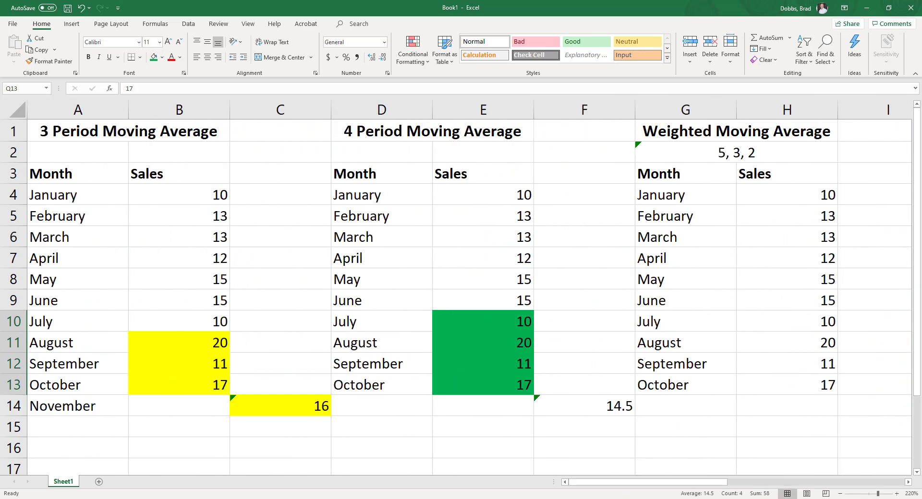